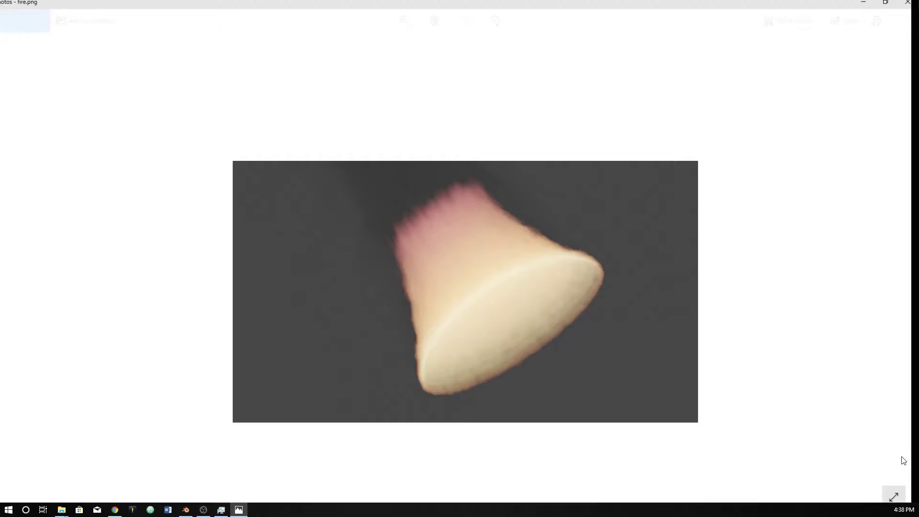
Close the Windows Photos viewer showing fire.png to return to Blender.
click(908, 6)
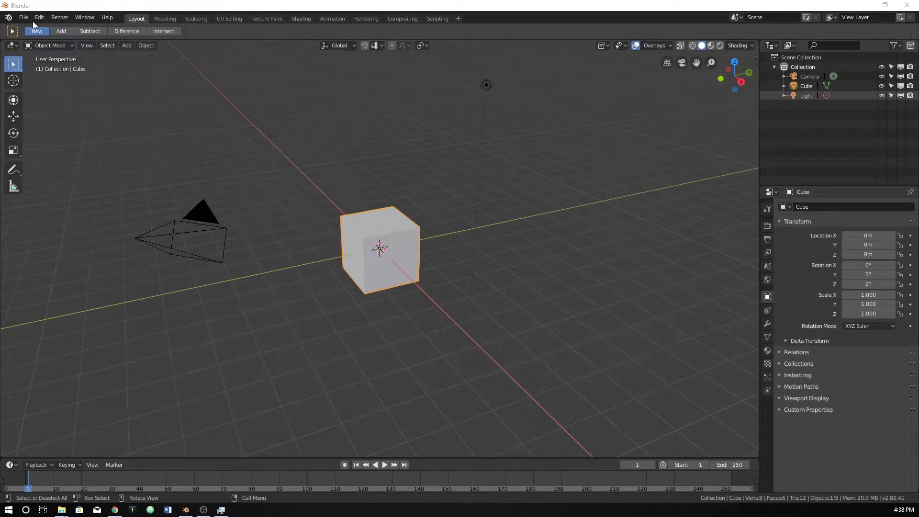
Delete the default cube and add a UV sphere at the origin.
click(292, 214)
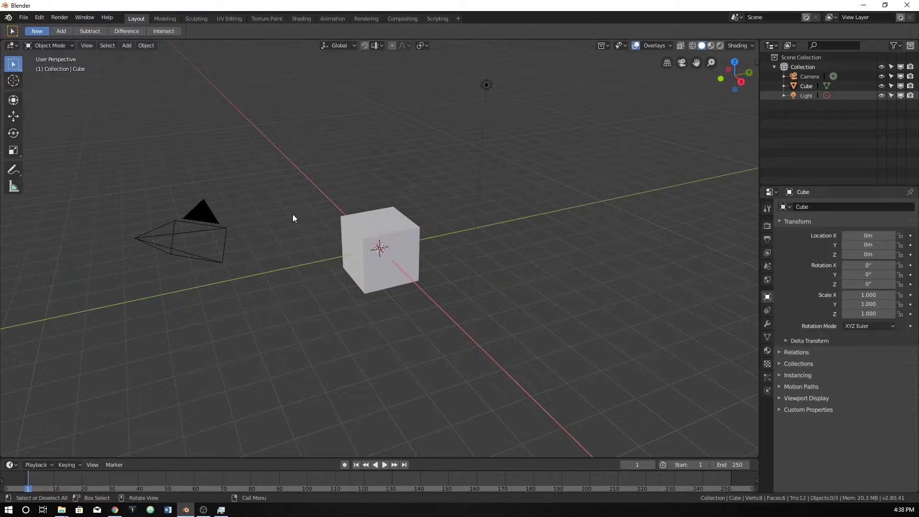
click(407, 260)
key(x)
click(406, 260)
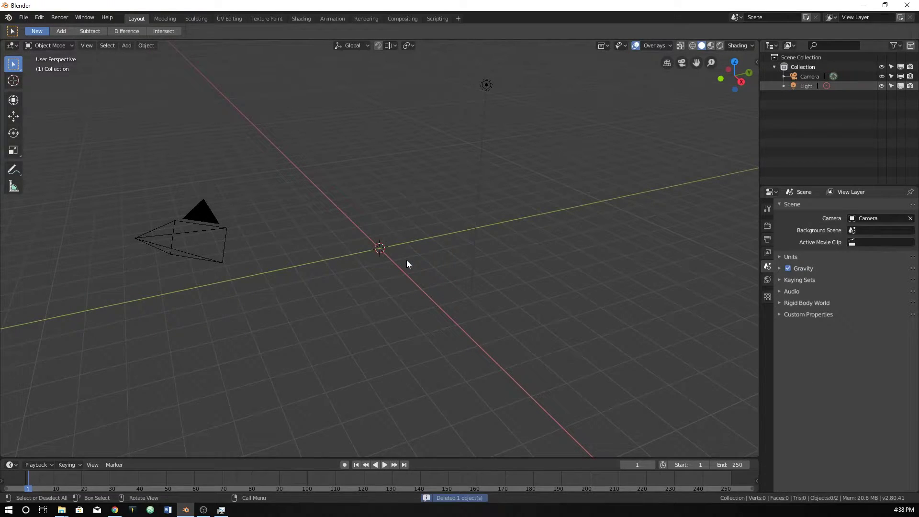
key(shift+a)
mouse_move(404, 260)
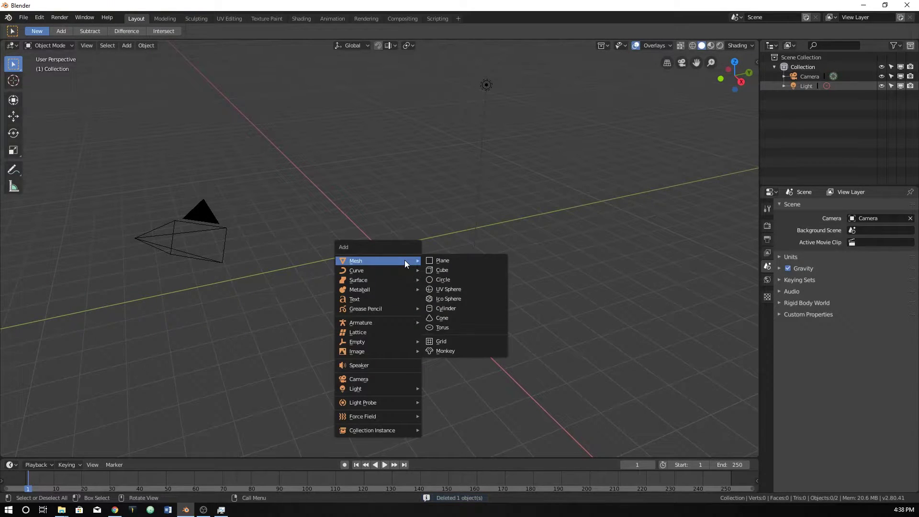
click(447, 290)
Switch to front view, zoom in, and enter Edit Mode on the sphere.
key(KP_1)
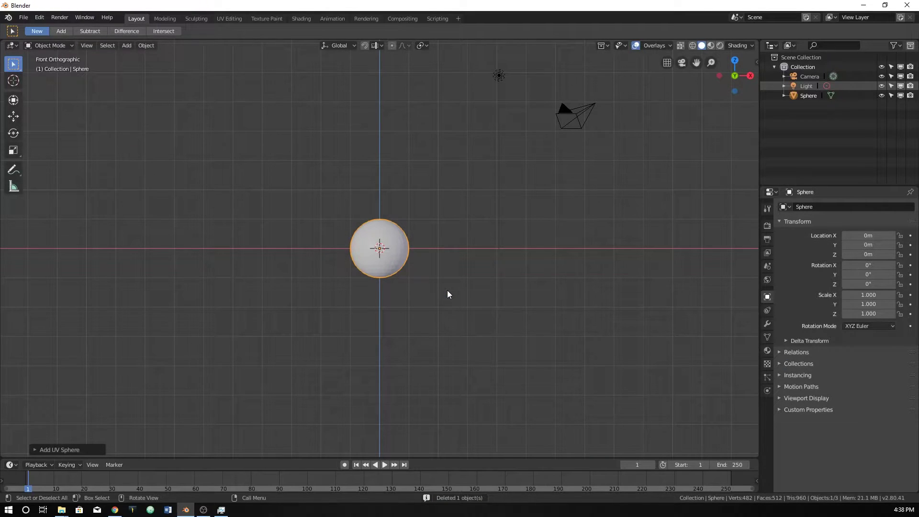
scroll(447, 290, up, 3)
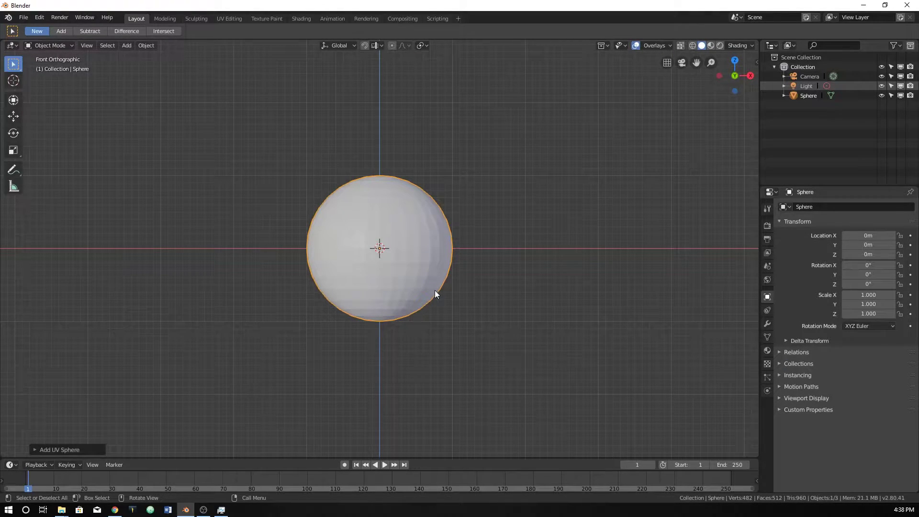
key(Tab)
In wireframe view, select and delete the vertices of the sphere's lower half.
key(z)
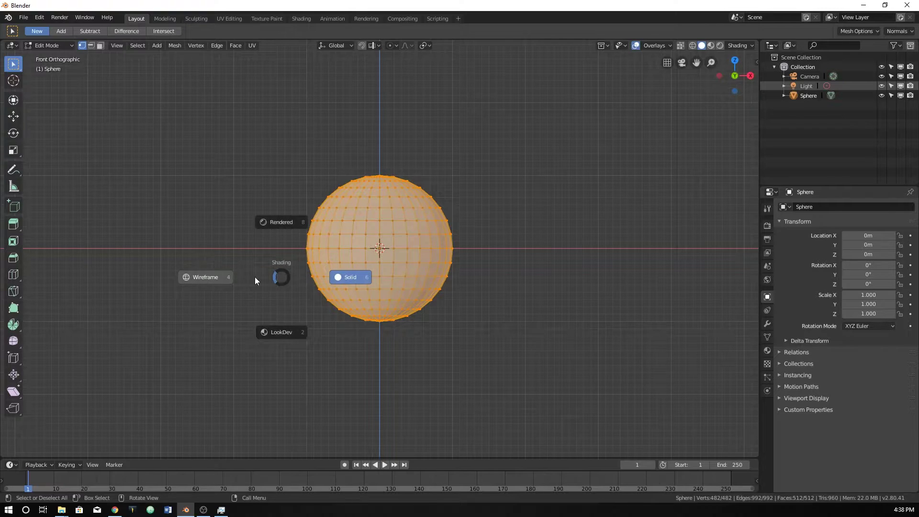
click(216, 277)
key(alt+a)
drag(284, 259, 549, 376)
right_click(528, 365)
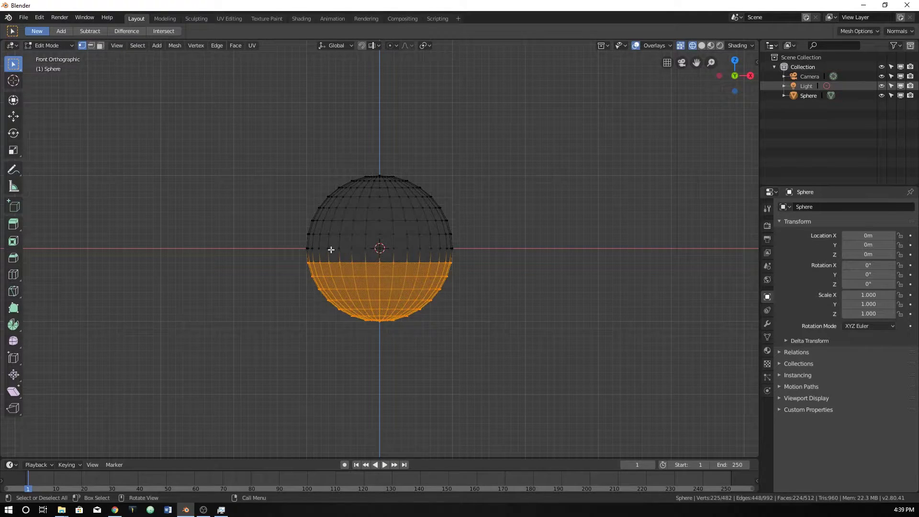
key(x)
click(495, 345)
Back in Object Mode, flatten the remaining dome to a Z scale of 0.226.
scroll(408, 310, up, 2)
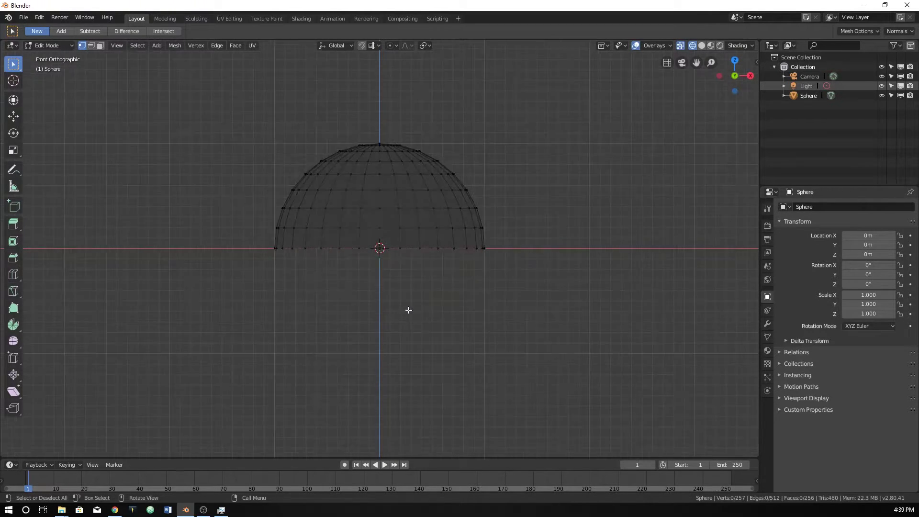
scroll(408, 310, up, 3)
shift+middle_drag(404, 279, 412, 322)
scroll(413, 322, down, 4)
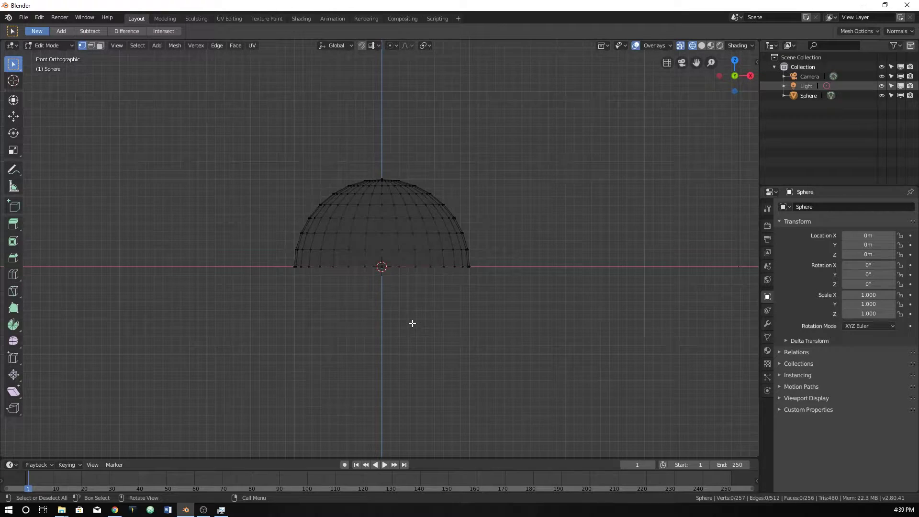
scroll(412, 316, down, 2)
key(Tab)
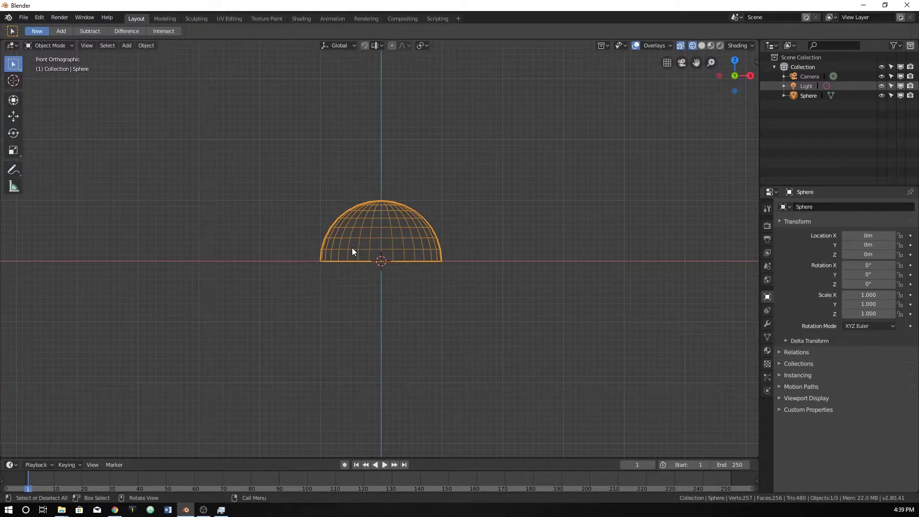
key(s)
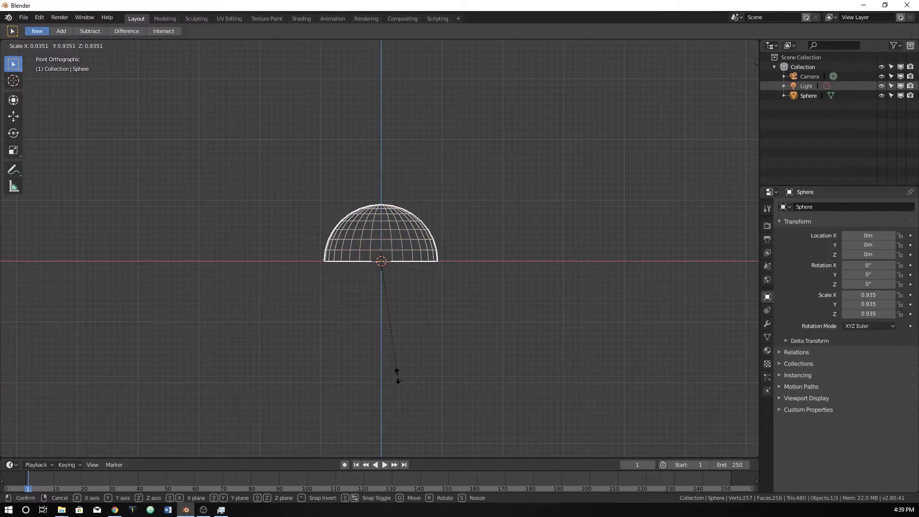
key(z)
click(391, 287)
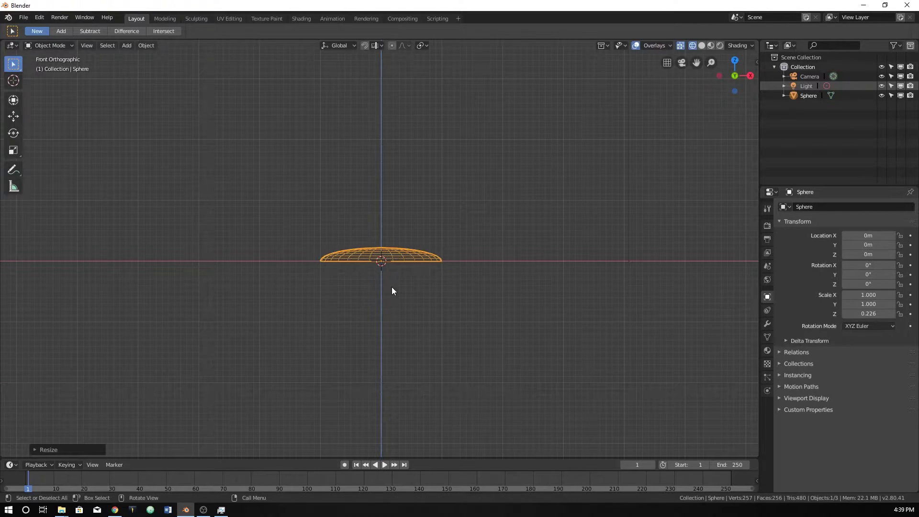
mouse_move(392, 286)
middle_down()
mouse_move(395, 275)
mouse_move(379, 294)
middle_up()
key(KP_1)
Add a Quick Smoke effect to the dome to create a smoke domain.
click(143, 47)
mouse_move(180, 284)
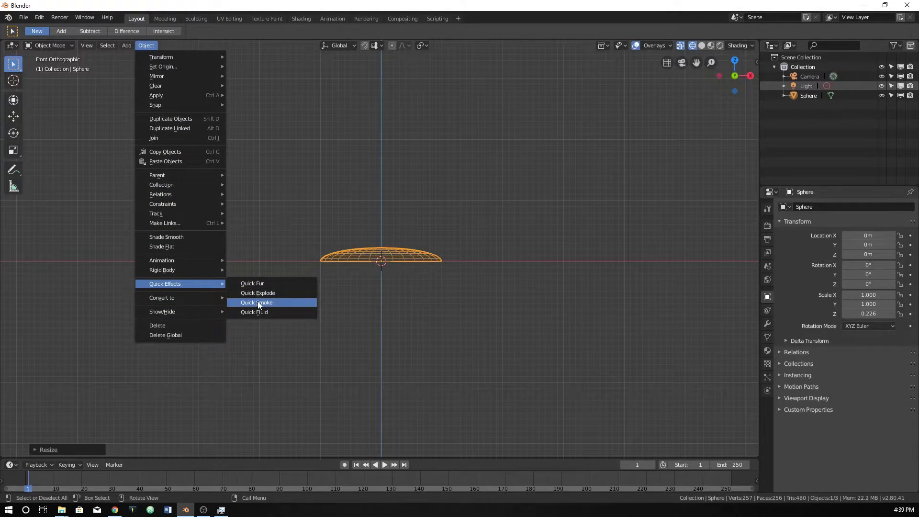
click(261, 304)
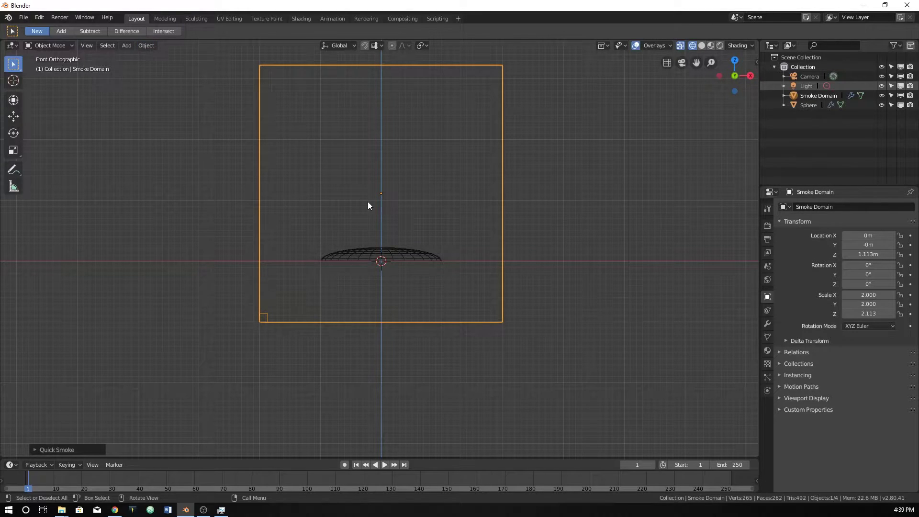
scroll(369, 213, down, 4)
shift+middle_drag(372, 224, 354, 297)
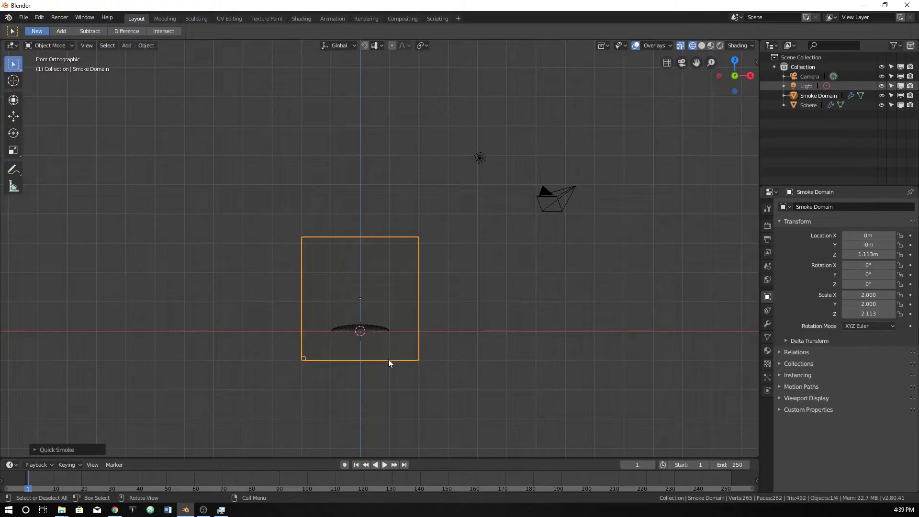
Stretch the domain to Z scale 3.916, raise it to Z 3.3503 m, and show its Physics settings.
key(s)
key(z)
click(369, 404)
key(g)
key(z)
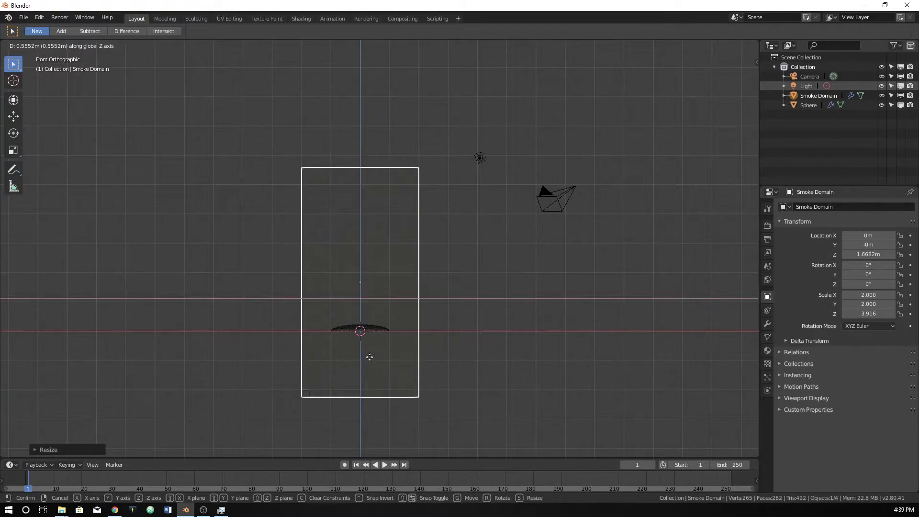
click(369, 326)
key(g)
key(z)
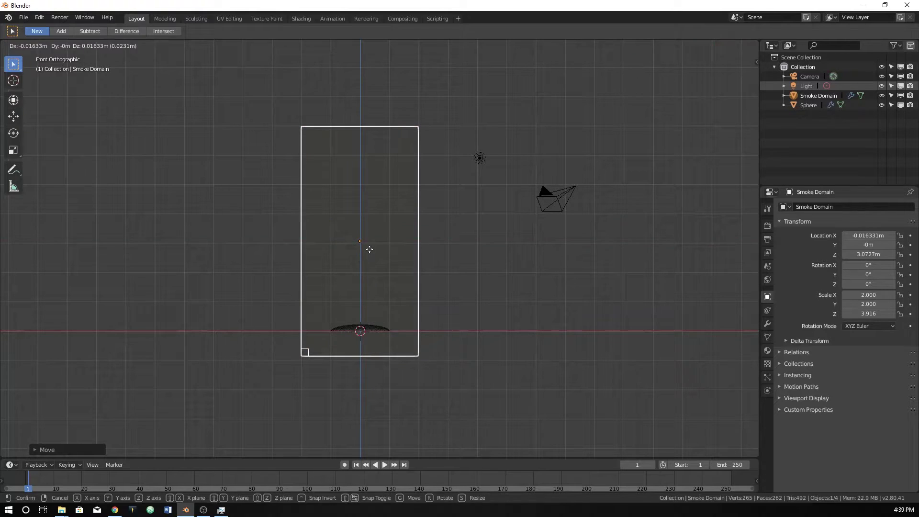
click(370, 246)
middle_drag(371, 245, 471, 247)
key(KP_1)
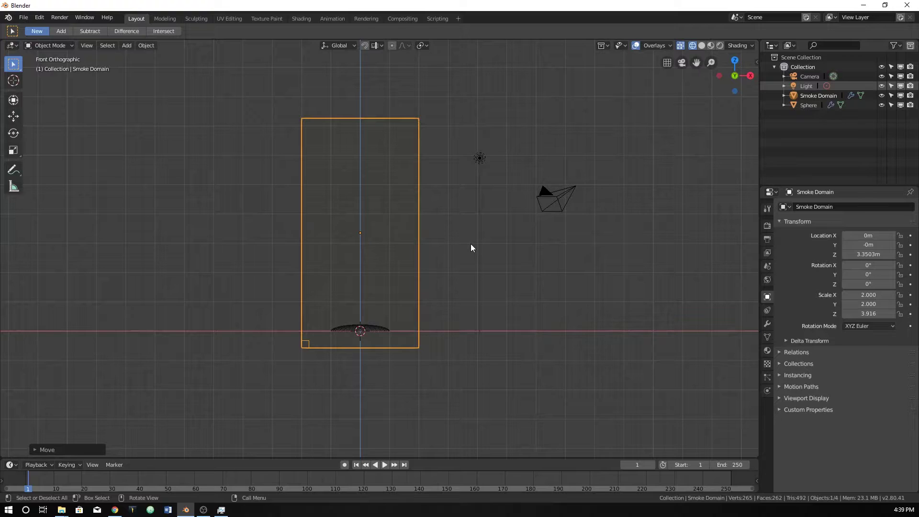
click(767, 390)
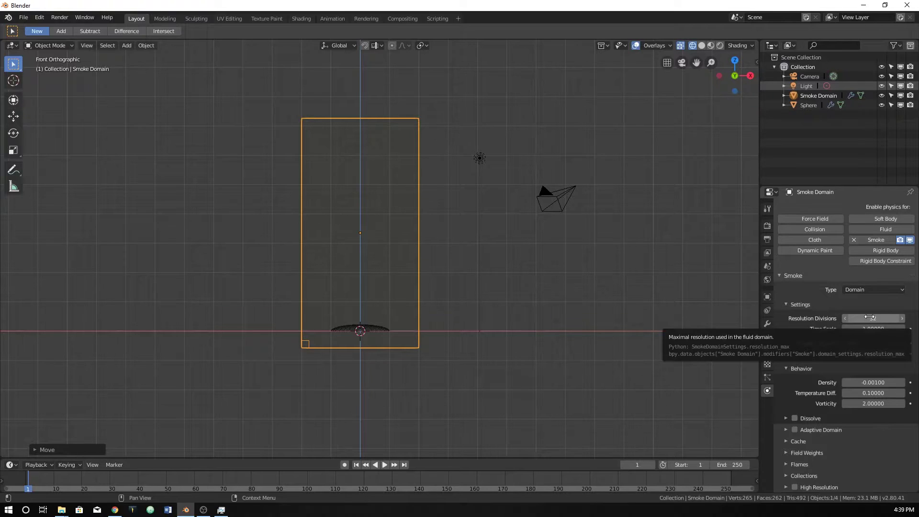
Turn on Adaptive Domain for the smoke domain and expand its Margin 4 / Threshold 0.02 settings.
scroll(866, 319, down, 1)
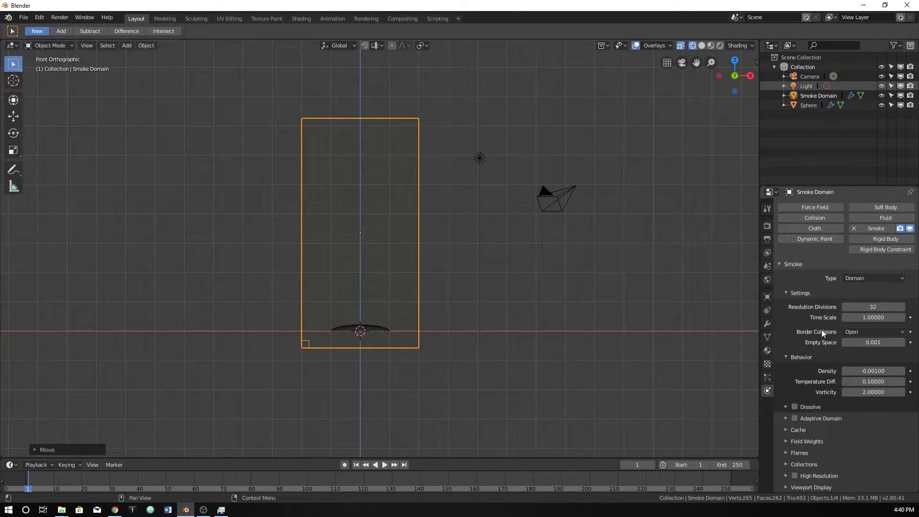
click(794, 418)
click(786, 418)
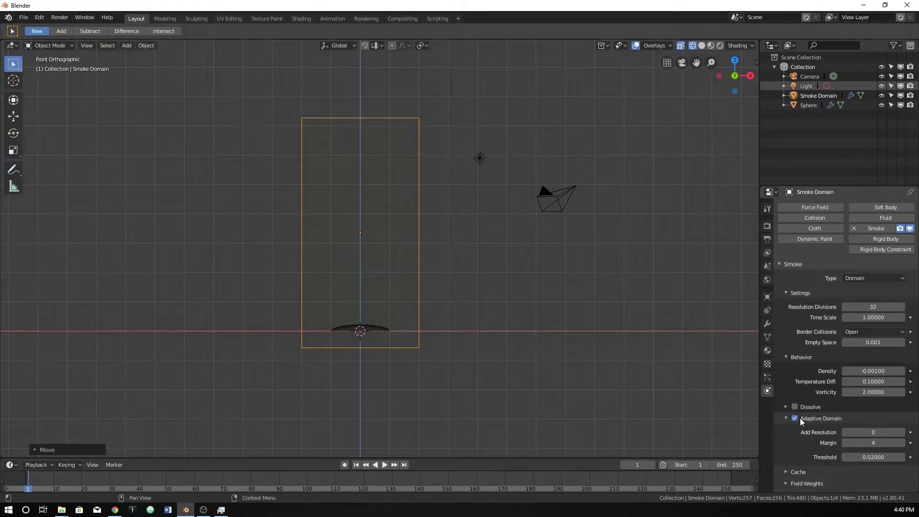
scroll(822, 420, down, 2)
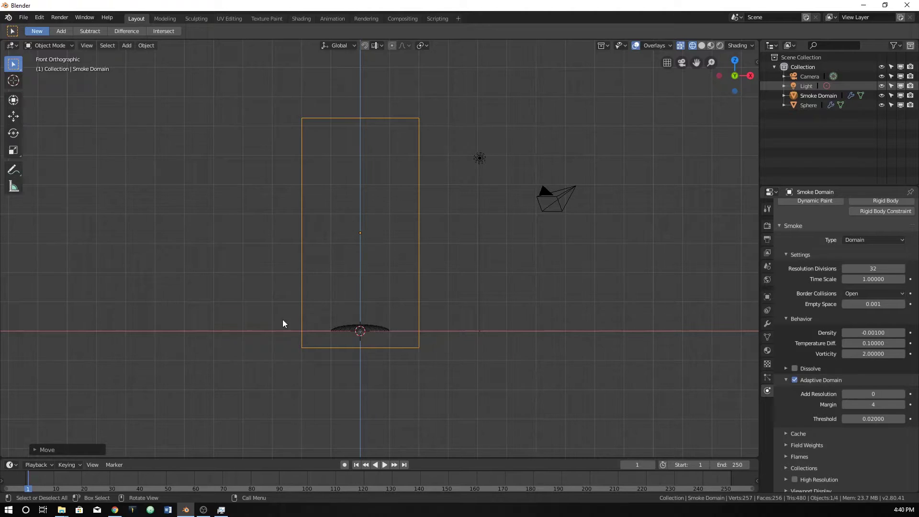
click(794, 379)
key(space)
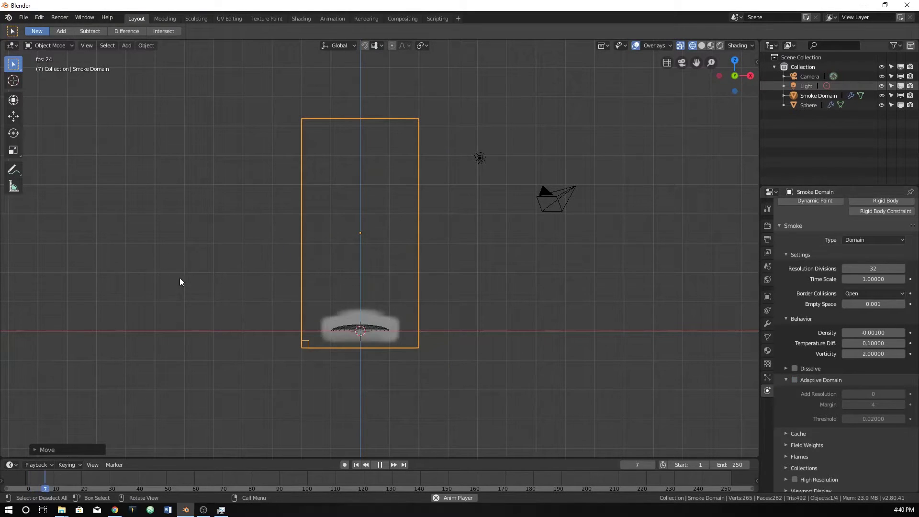
key(Escape)
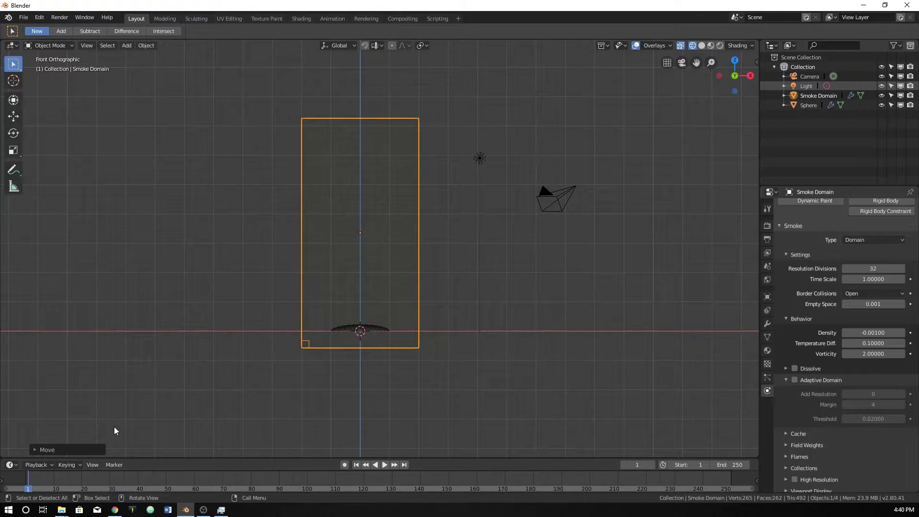
click(795, 380)
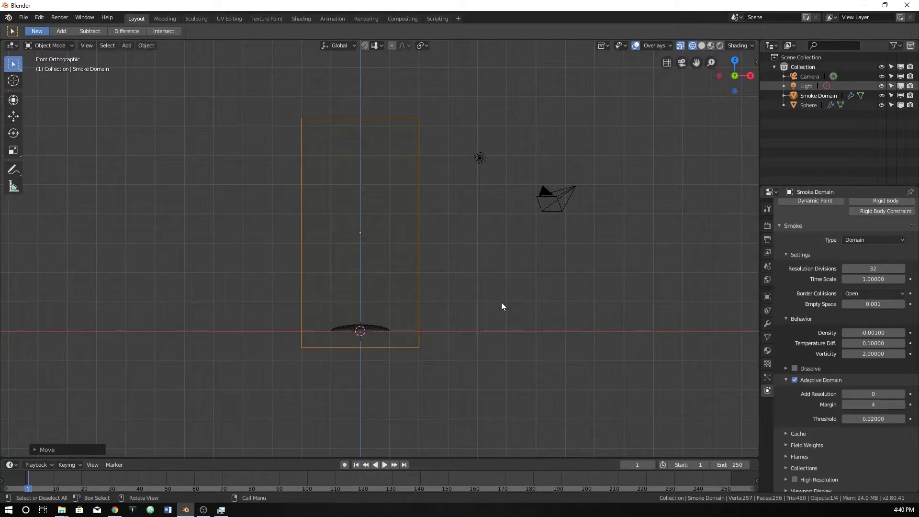
key(space)
key(space)
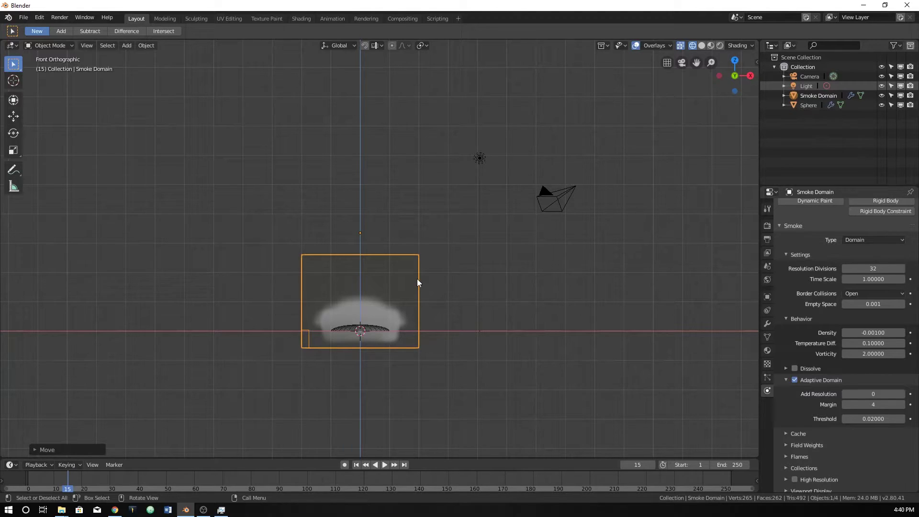
key(shift+ctrl+space)
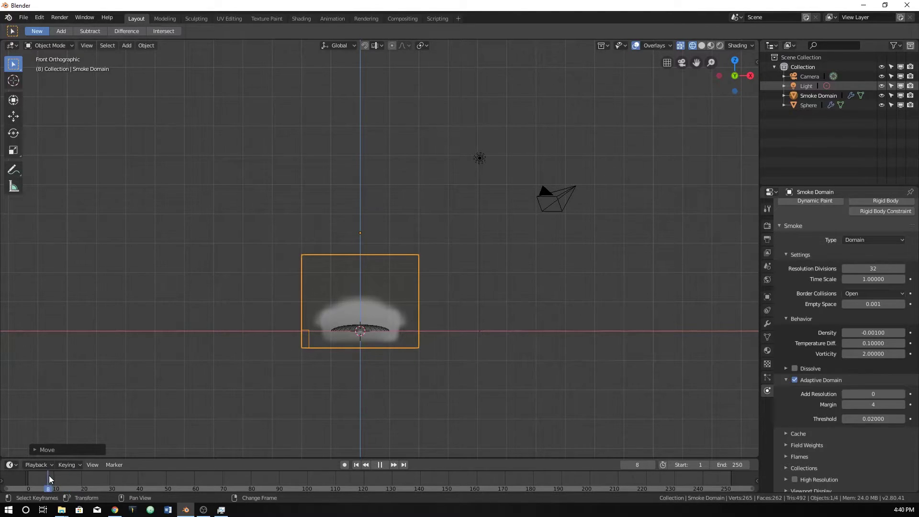
key(space)
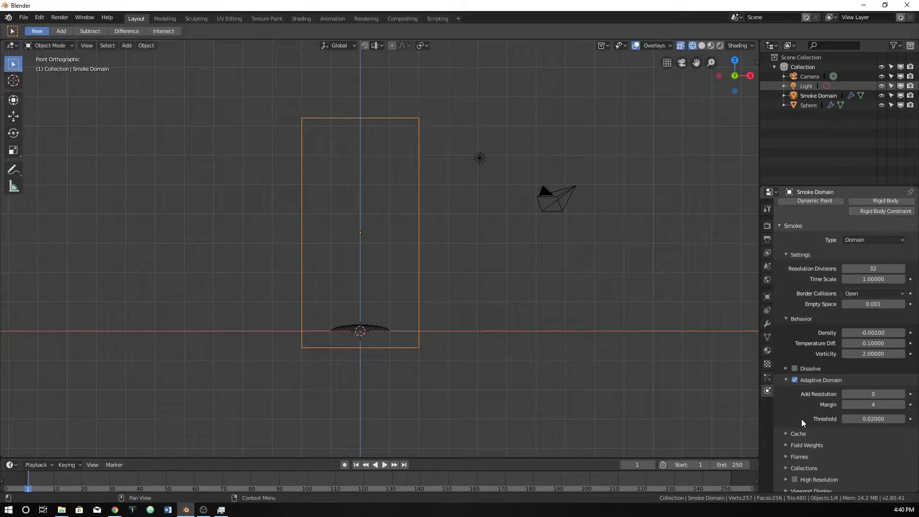
scroll(805, 418, down, 1)
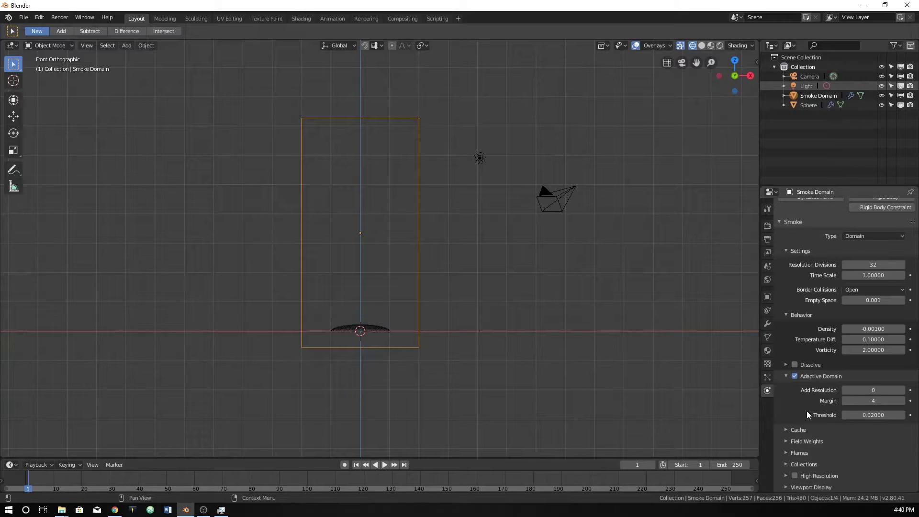
Turn on High Resolution smoke for the domain (1 division, Wavelet noise, Strength 2.00).
click(802, 440)
scroll(802, 443, down, 7)
scroll(804, 308, down, 2)
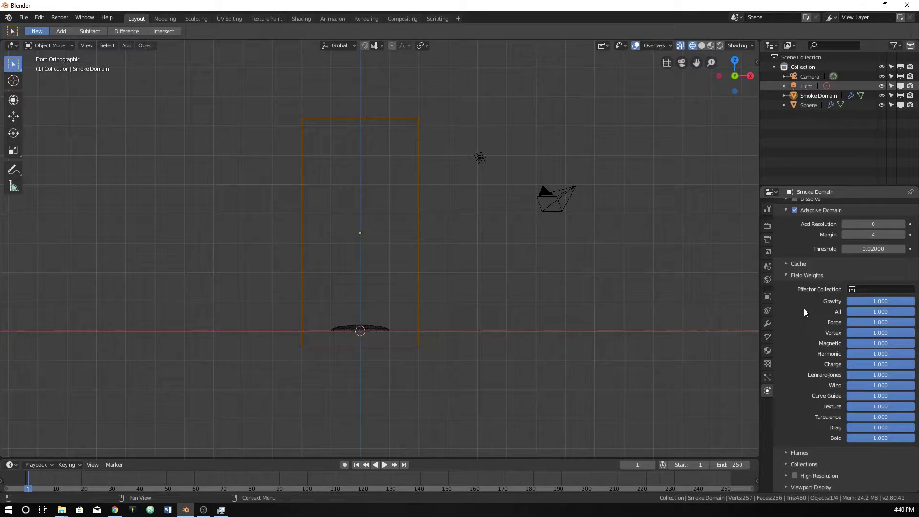
click(790, 276)
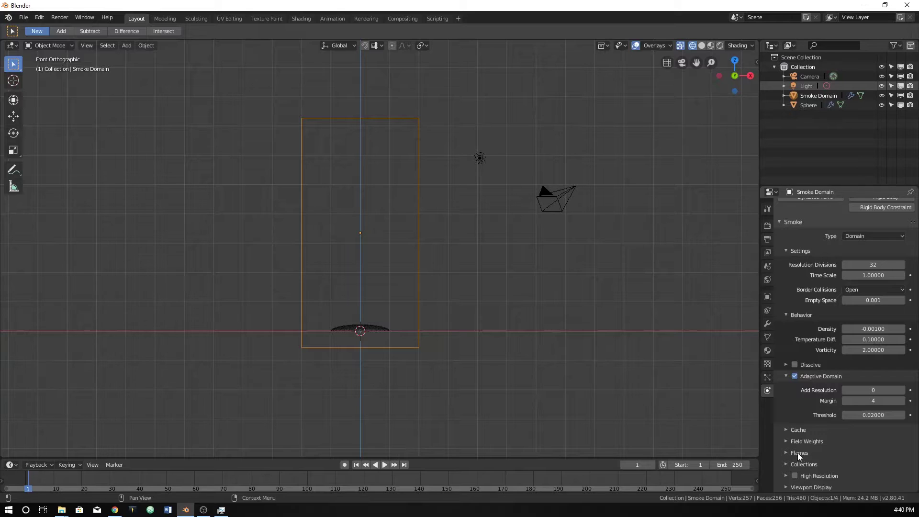
click(789, 475)
scroll(788, 472, down, 3)
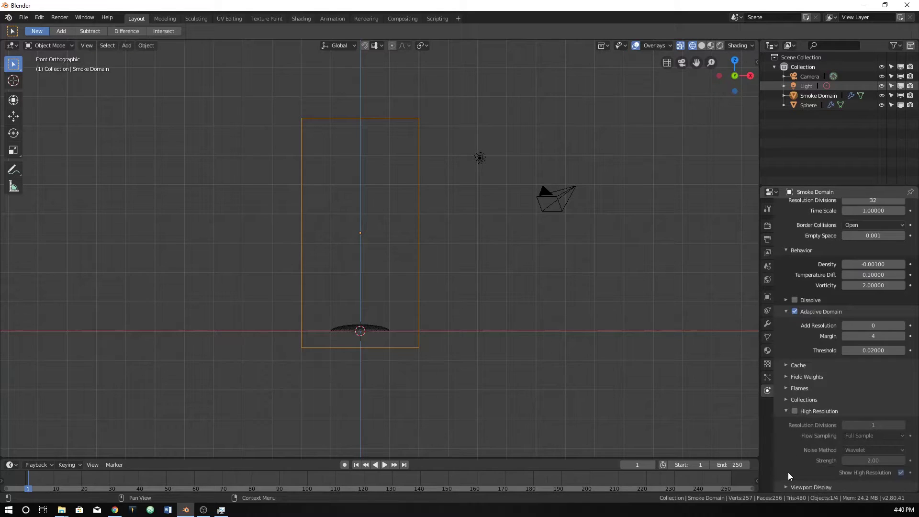
click(794, 411)
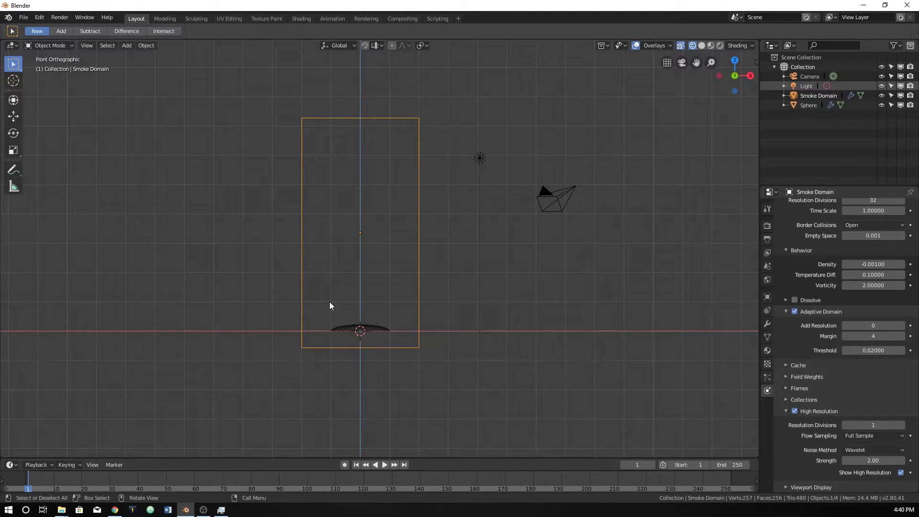
Play and pause the smoke simulation, orbit around the plume, then play on to frame 75.
key(space)
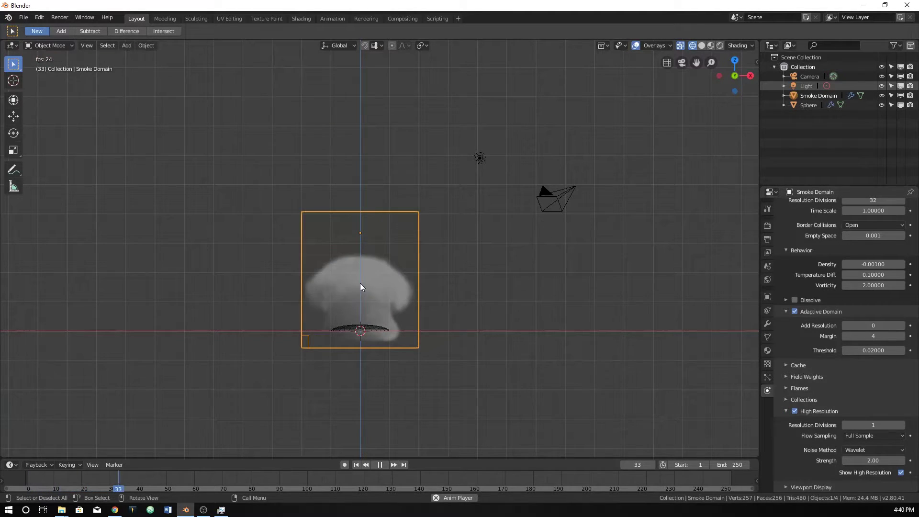
key(space)
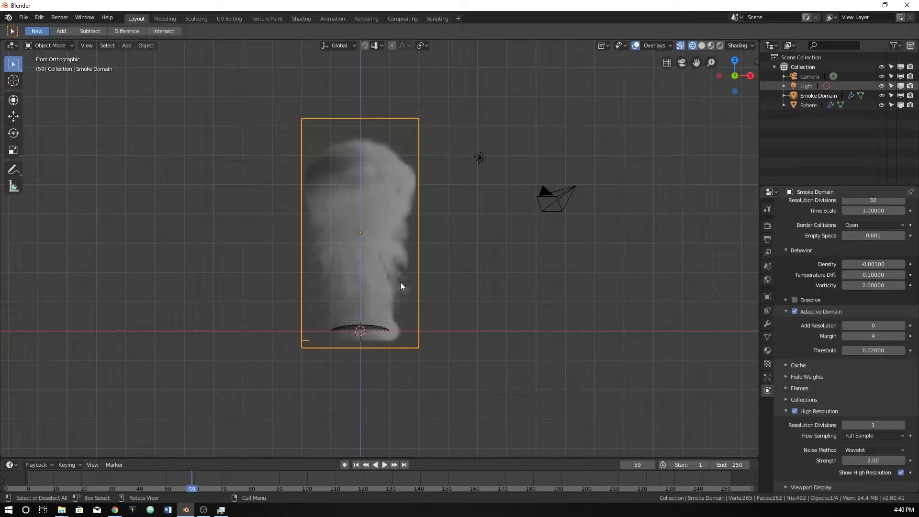
middle_drag(402, 262, 404, 293)
scroll(421, 290, up, 3)
scroll(421, 290, up, 2)
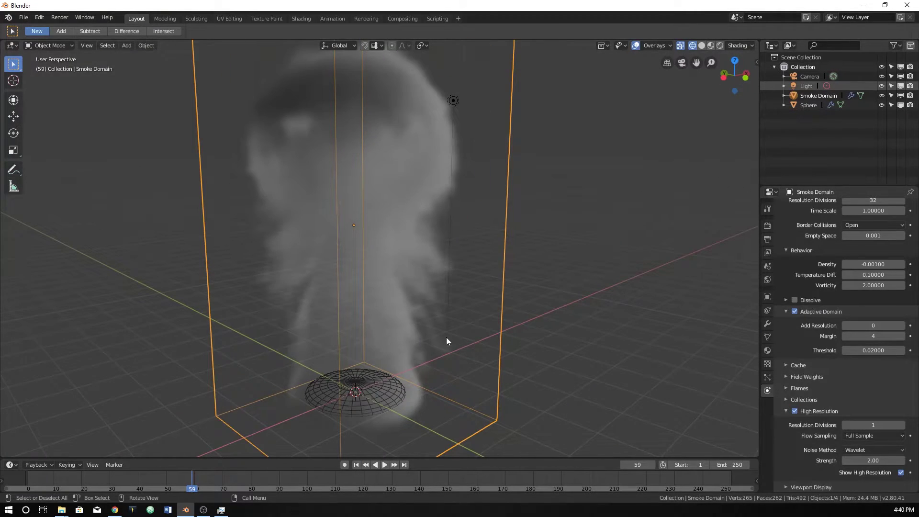
middle_drag(323, 325, 442, 263)
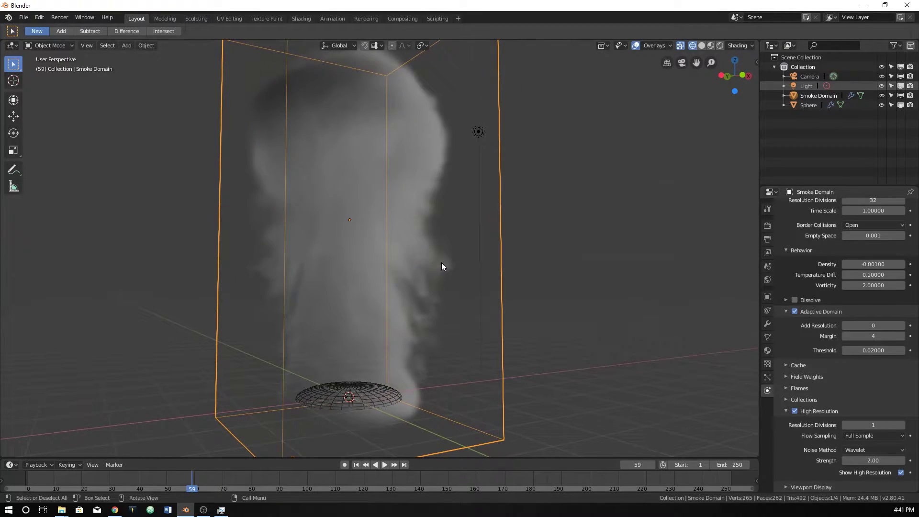
middle_drag(605, 321, 603, 357)
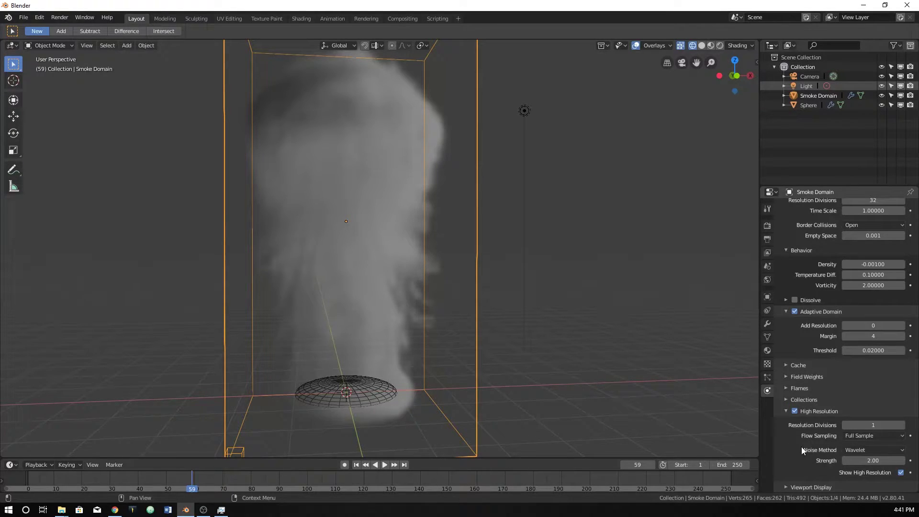
key(space)
key(space)
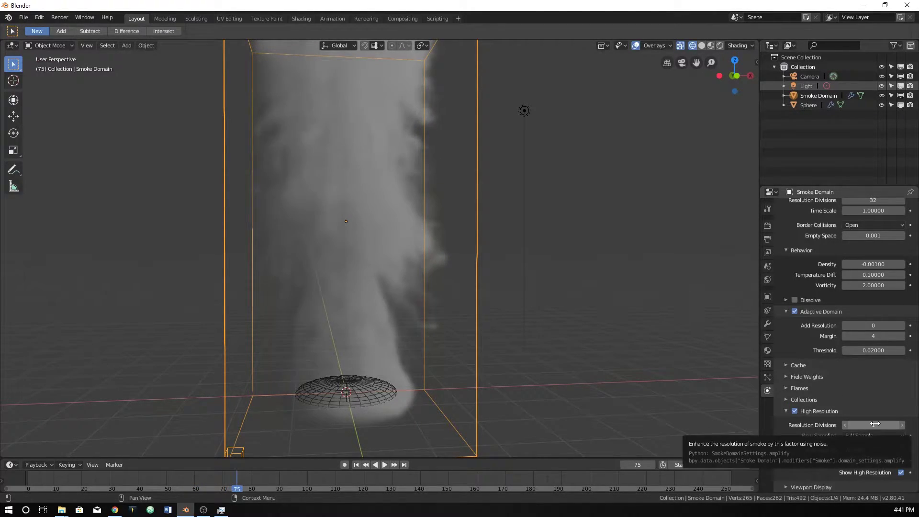
scroll(805, 402, up, 5)
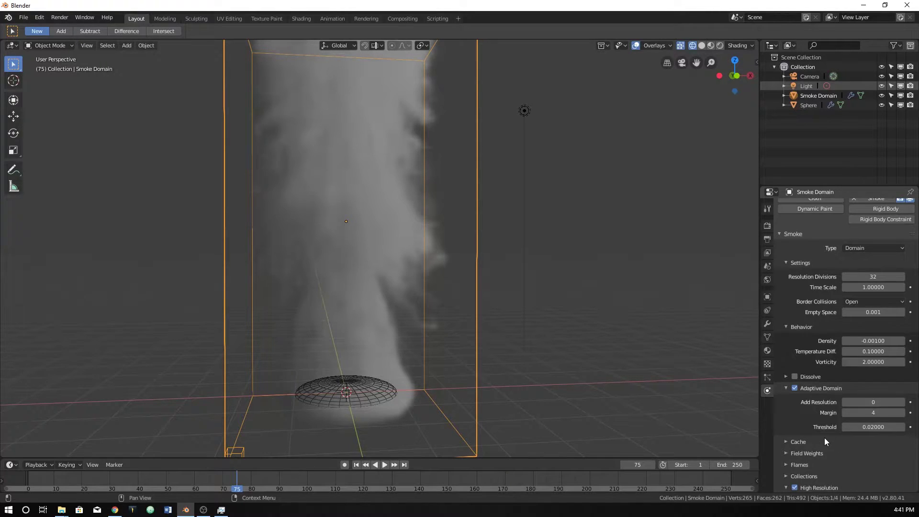
Select the Sphere emitter and set its smoke Flow Type to Fire (Flame Rate 1.0).
scroll(824, 437, up, 3)
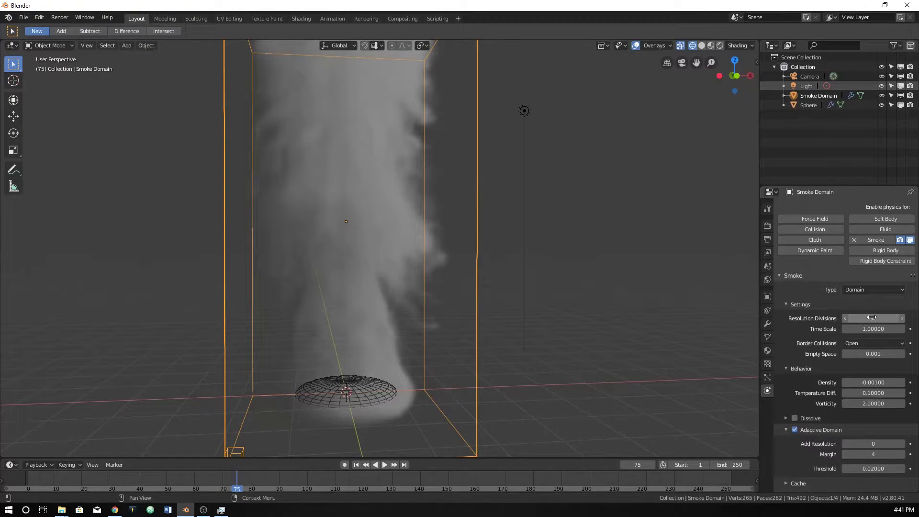
click(379, 389)
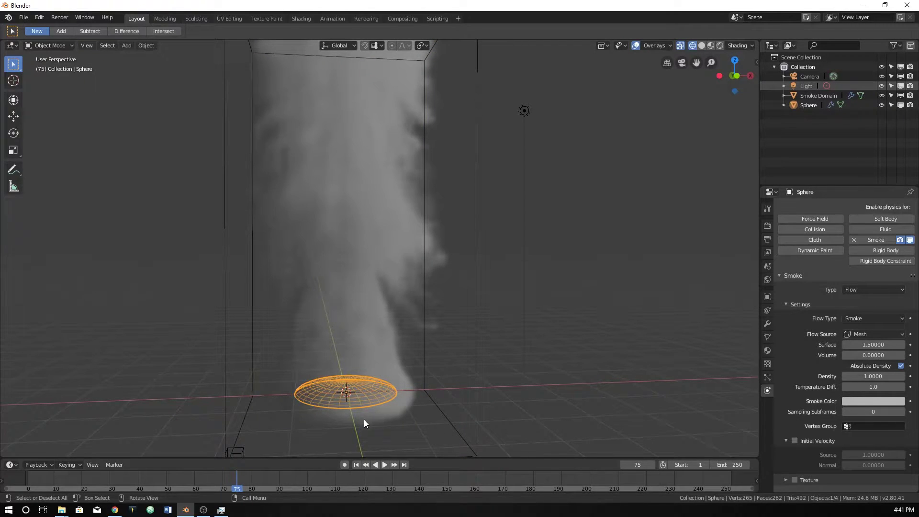
click(856, 317)
click(869, 319)
click(856, 317)
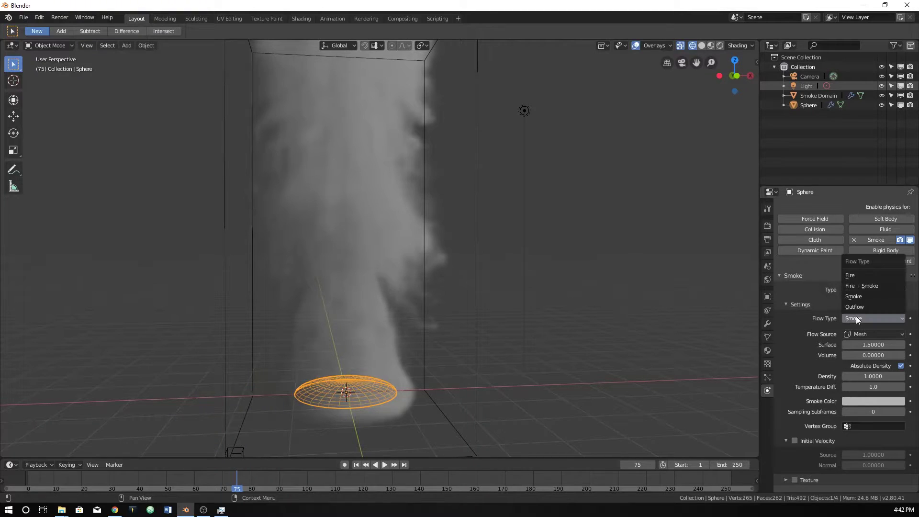
click(857, 276)
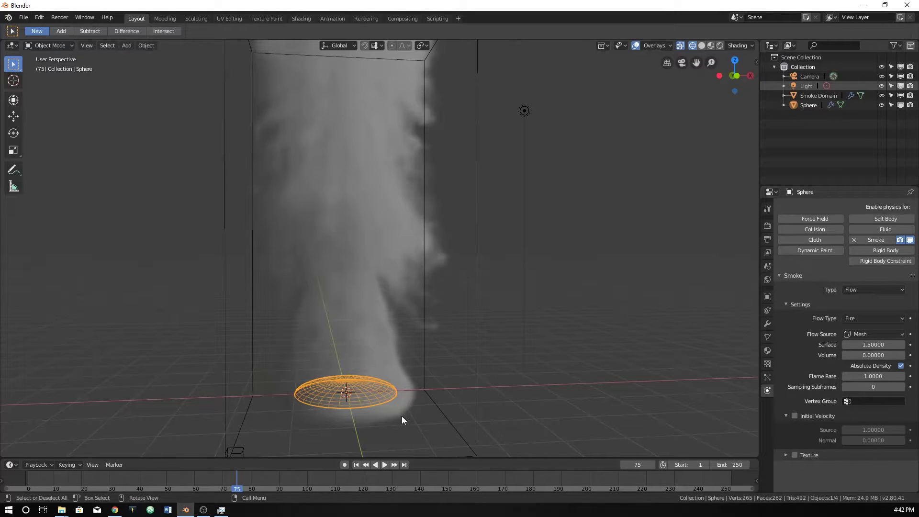
Select the Smoke Domain and expand its Cache panel covering frames 1–250.
click(426, 303)
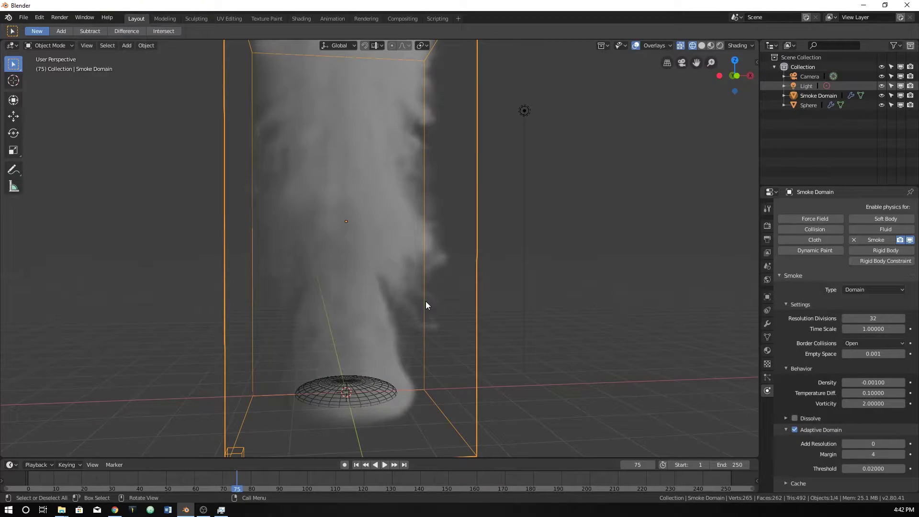
scroll(814, 393, down, 6)
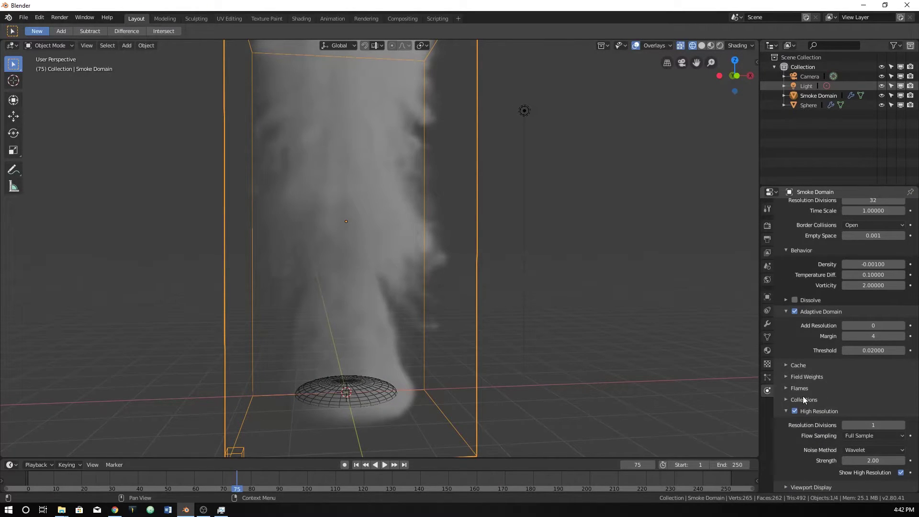
click(797, 366)
scroll(804, 381, down, 6)
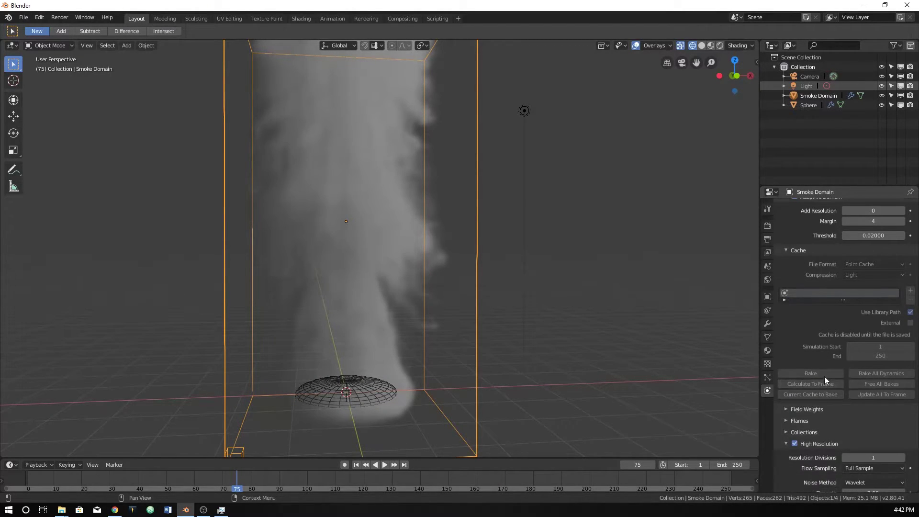
scroll(823, 383, up, 2)
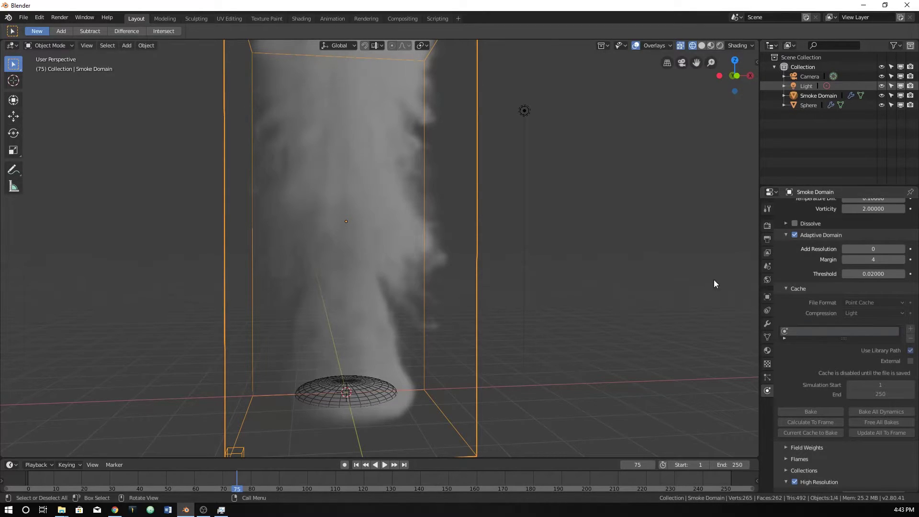
Save the file under the name fire4.blend in the quickfire folder.
key(ctrl+s)
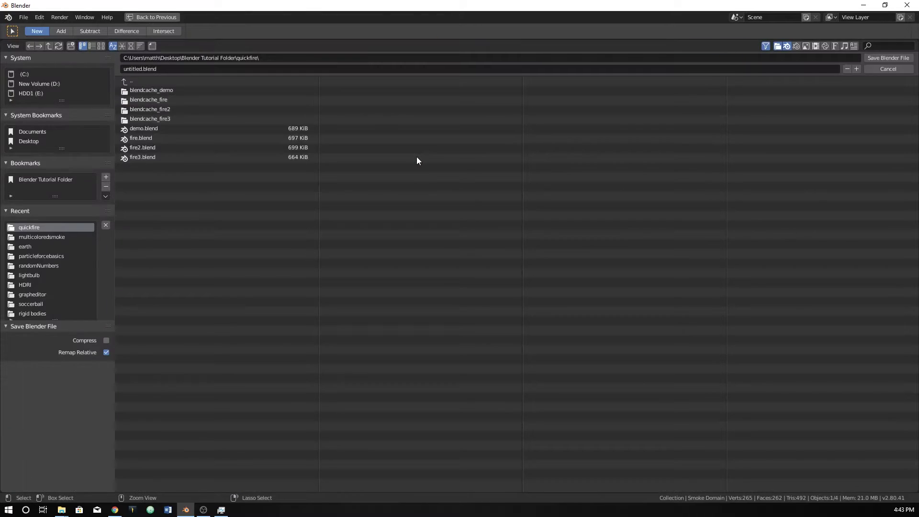
click(197, 65)
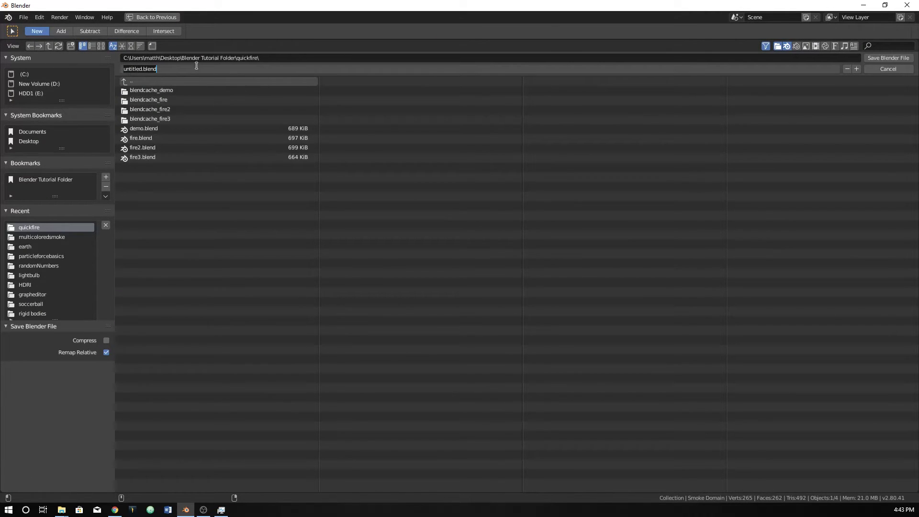
text(fire4)
key(Return)
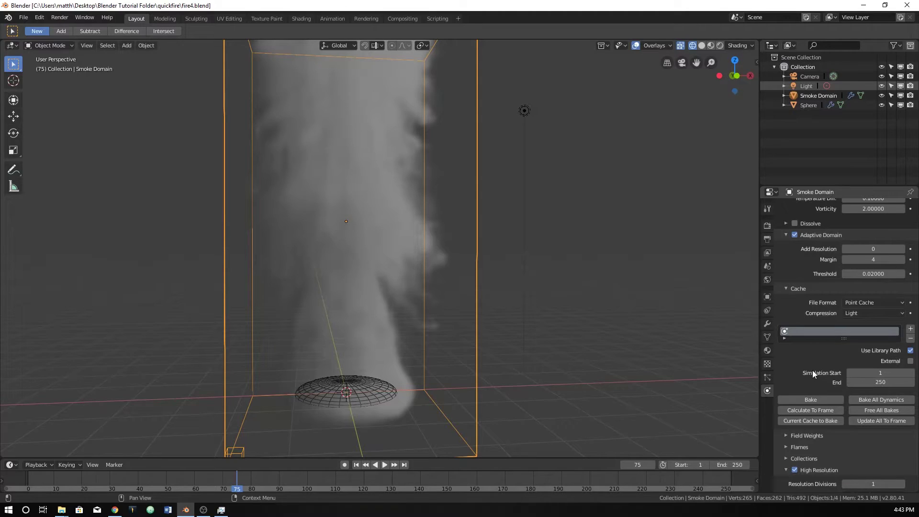
Set the smoke domain's Cache End to frame 70.
click(876, 382)
text(70)
key(Return)
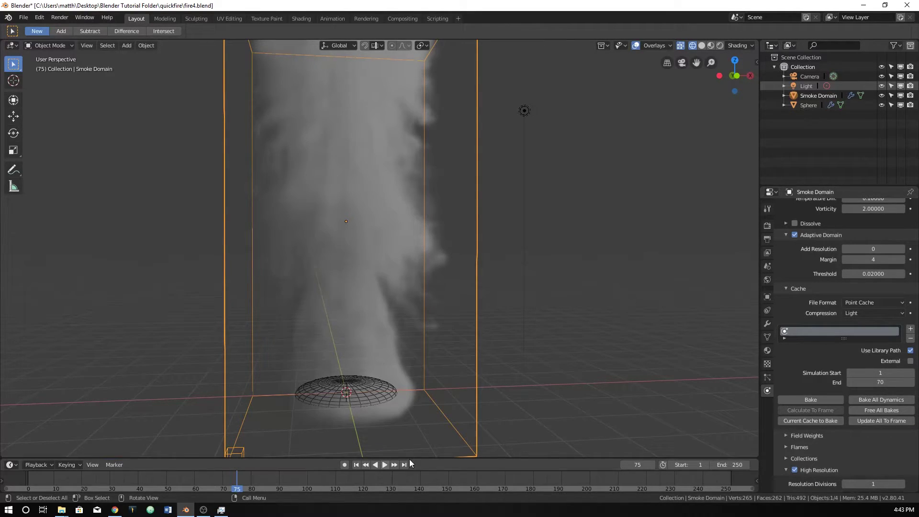
Set the scene's End frame to 70 and scrub the playhead back toward frame 31.
click(726, 463)
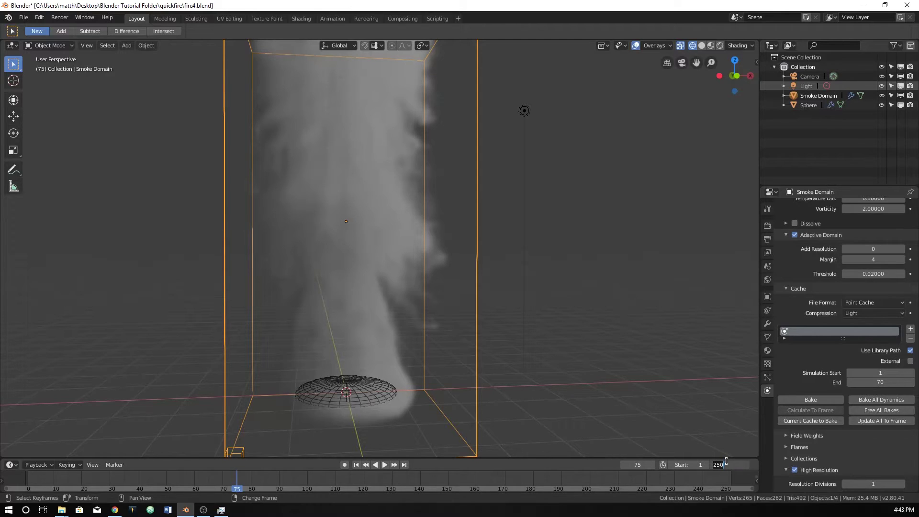
text(70)
key(Return)
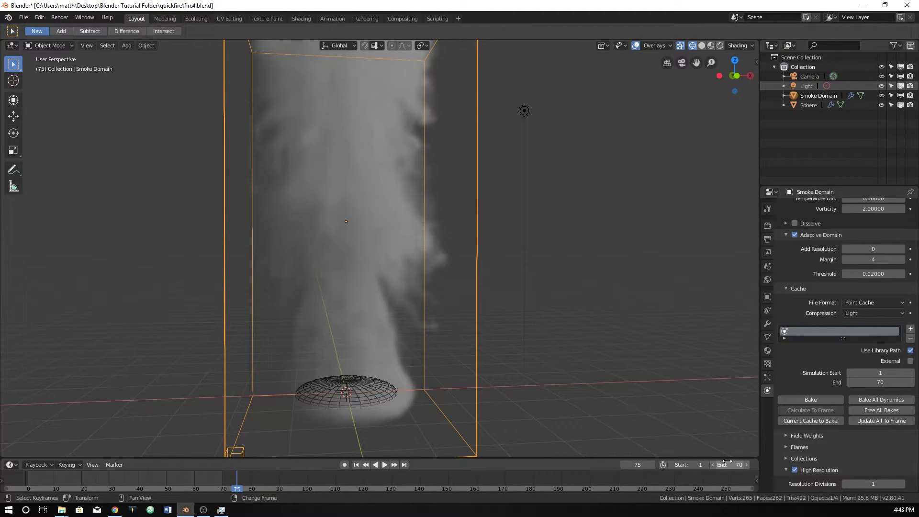
click(213, 482)
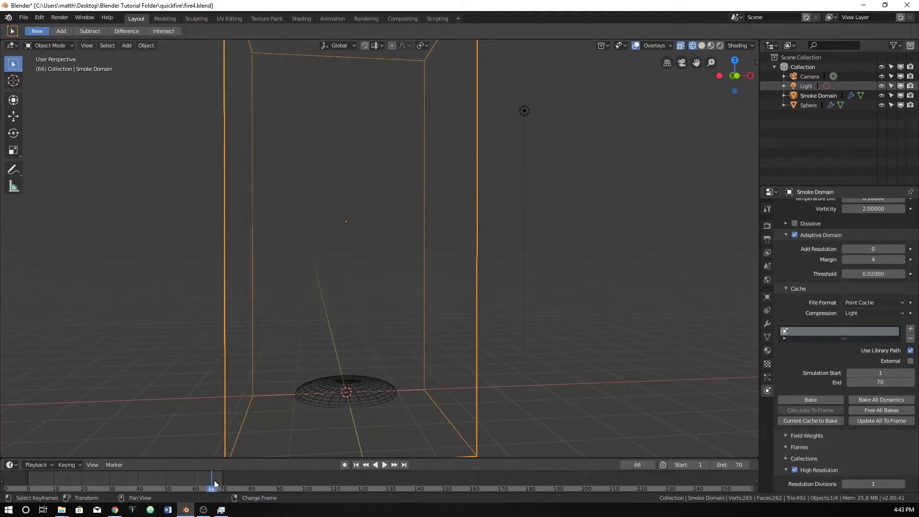
drag(214, 484, 144, 483)
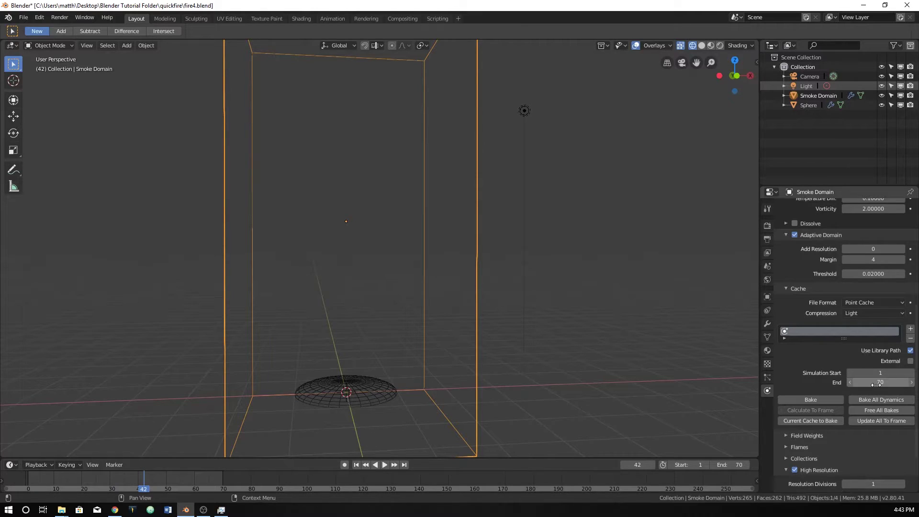
Bake all simulations, then play the fire and scrub back to around frame 30.
click(880, 401)
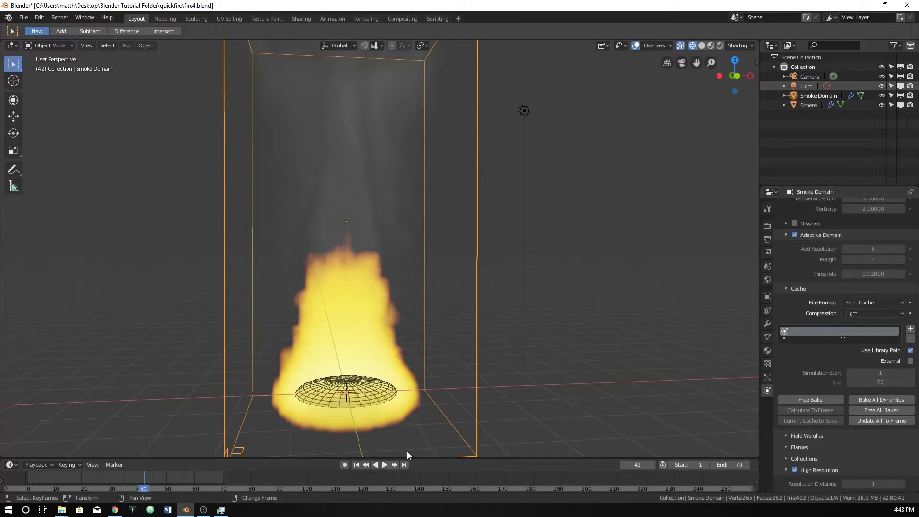
scroll(826, 274, up, 9)
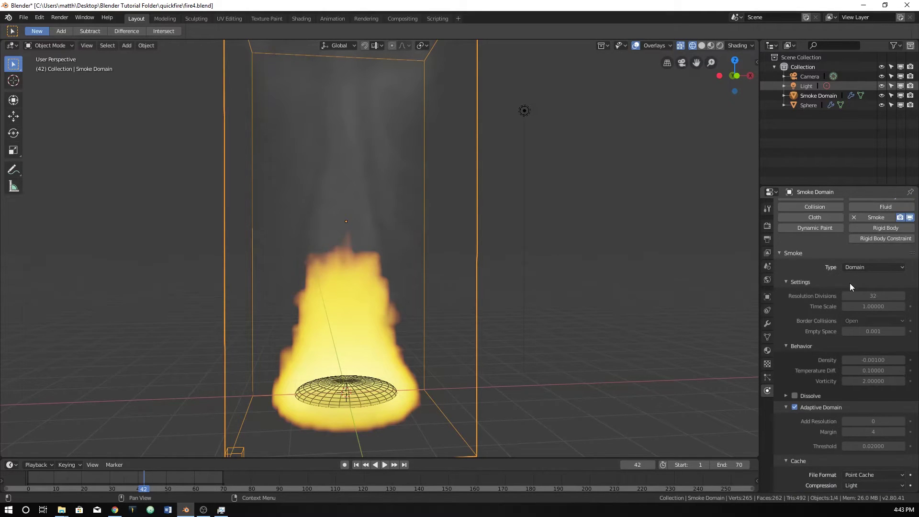
scroll(859, 309, down, 10)
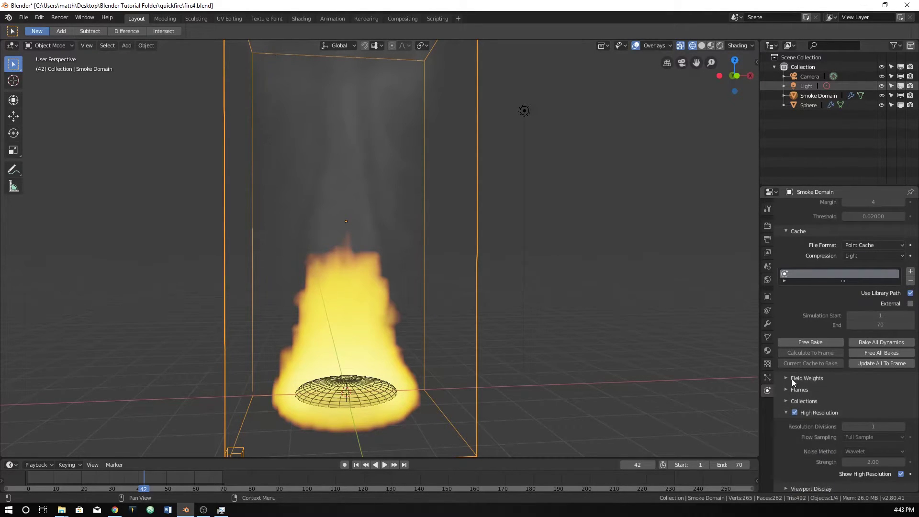
key(space)
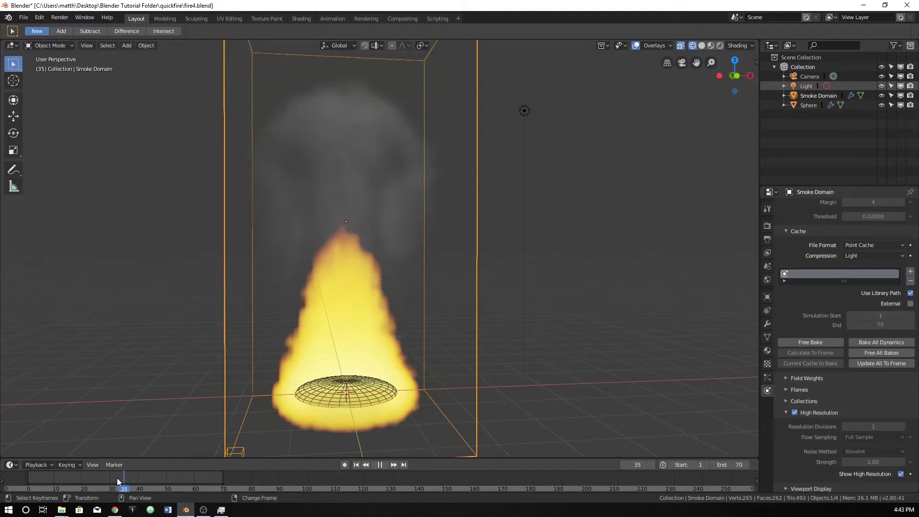
right_click(137, 468)
drag(186, 476, 128, 473)
key(space)
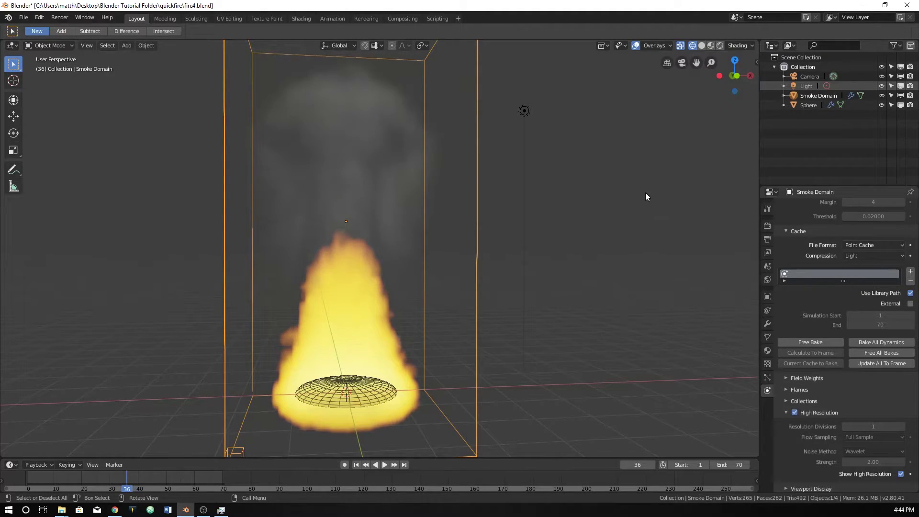
Set the Render Engine to Cycles in Render Properties and check the Device options.
click(764, 225)
click(868, 207)
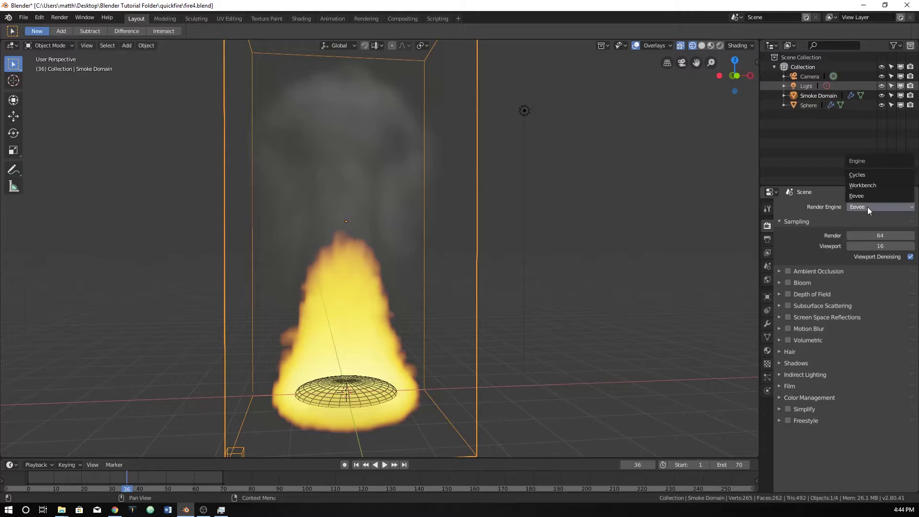
click(869, 173)
click(860, 230)
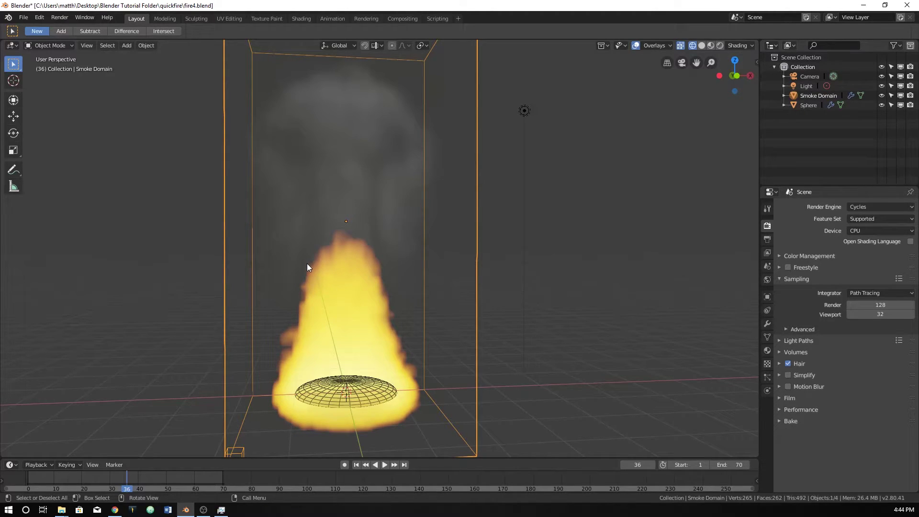
Render a test frame with F12, then close the render window.
key(F12)
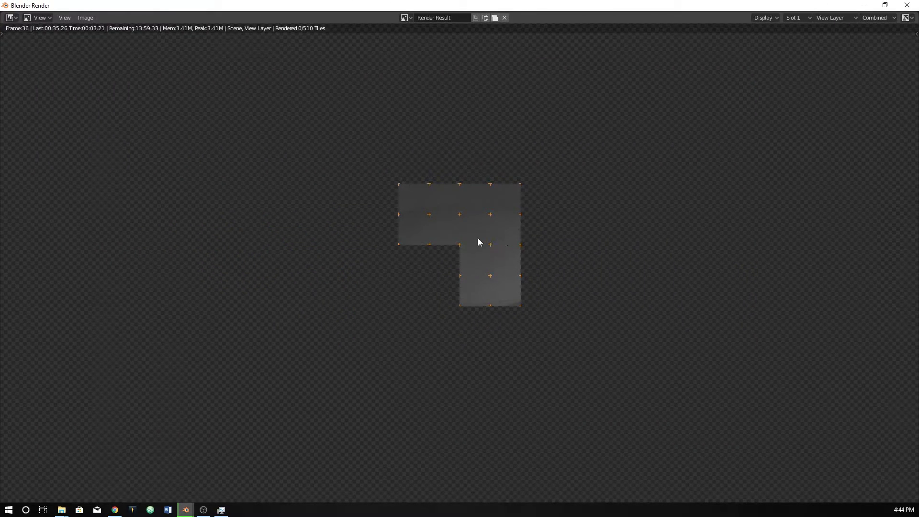
scroll(469, 277, down, 2)
scroll(469, 277, up, 1)
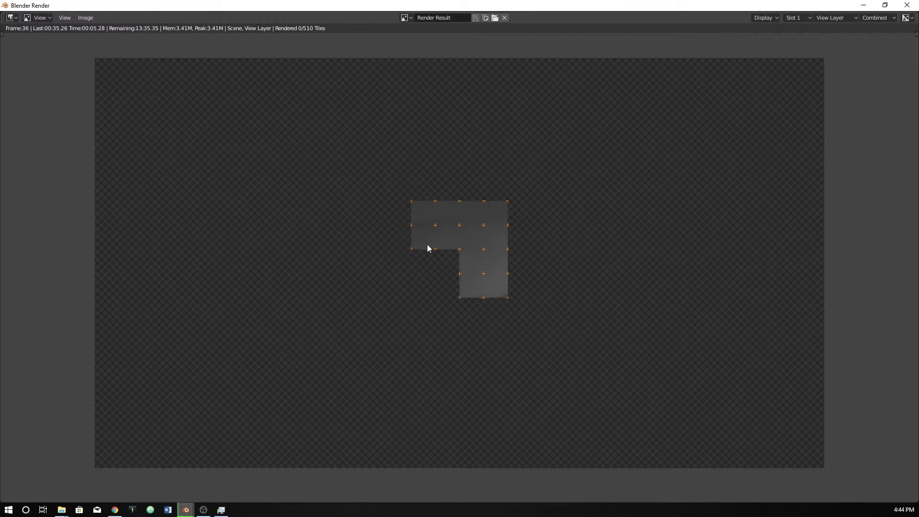
key(Escape)
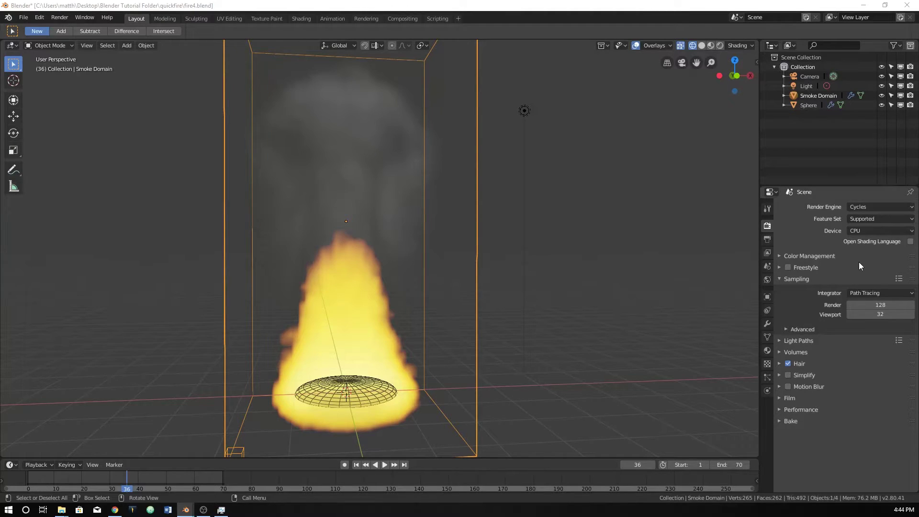
Set the output Resolution % to 50, then start a render and cancel it.
click(767, 239)
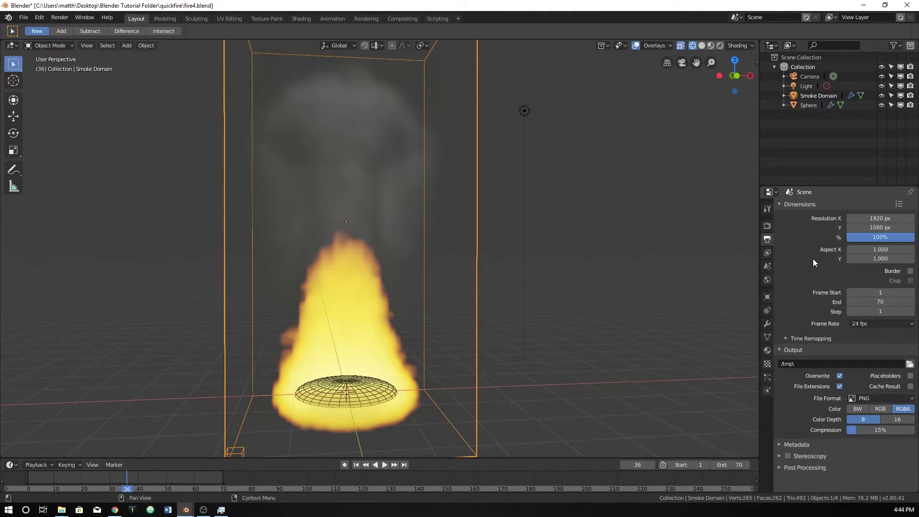
click(870, 238)
text(50)
key(Return)
key(F12)
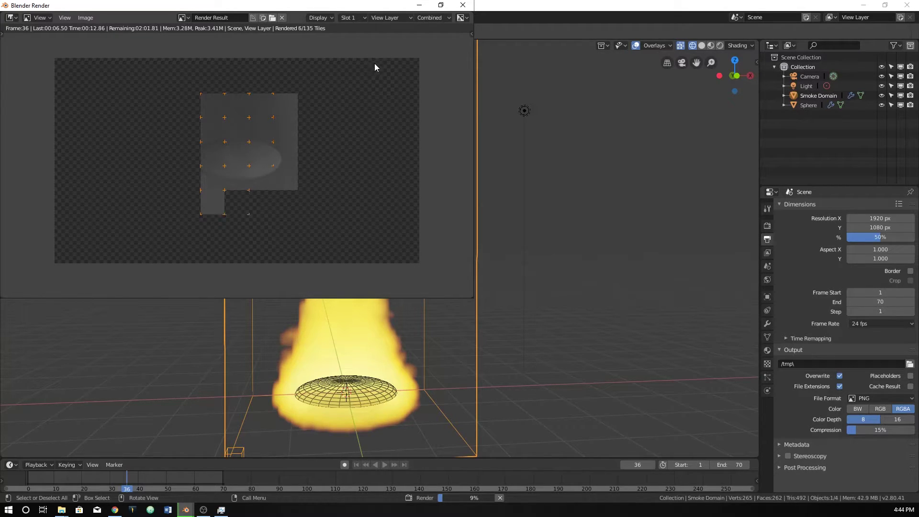
click(463, 5)
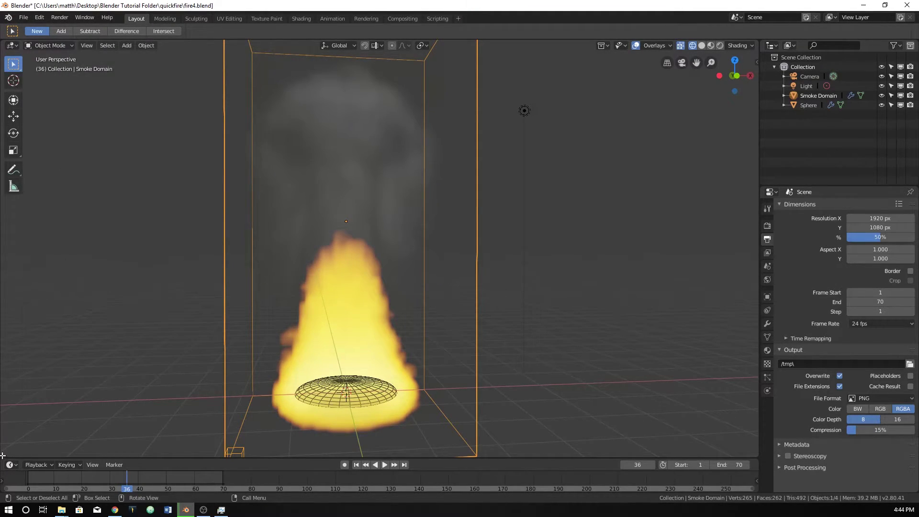
Split the 3D view and make the lower area a Shader Editor framed on Principled Volume and Material Output.
drag(7, 455, 12, 257)
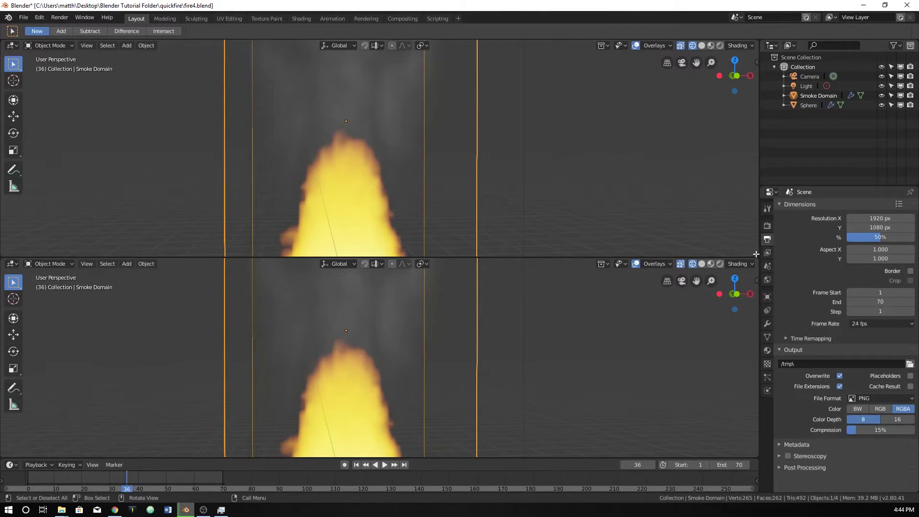
click(12, 264)
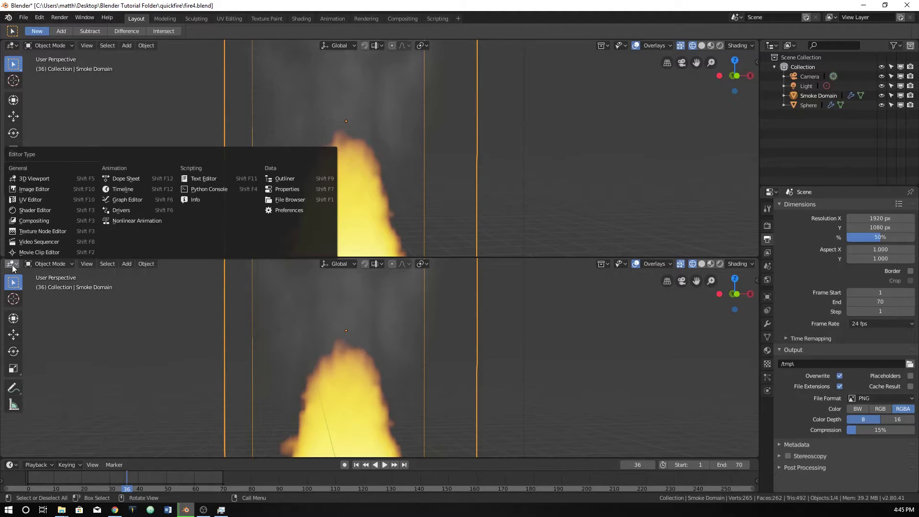
click(20, 210)
scroll(349, 373, up, 2)
middle_drag(382, 372, 289, 302)
scroll(308, 328, up, 2)
scroll(304, 312, up, 1)
scroll(254, 302, up, 1)
Select the Principled Volume node and nudge it slightly left.
scroll(255, 302, up, 1)
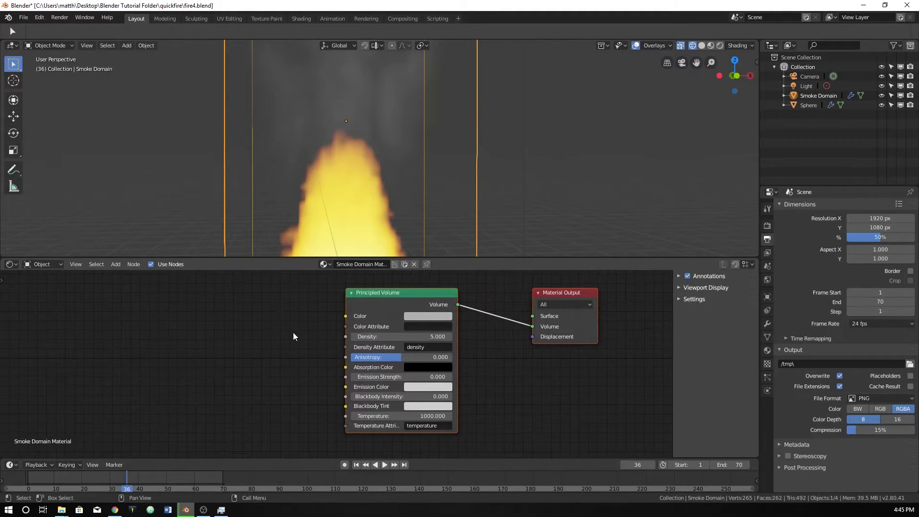
click(386, 296)
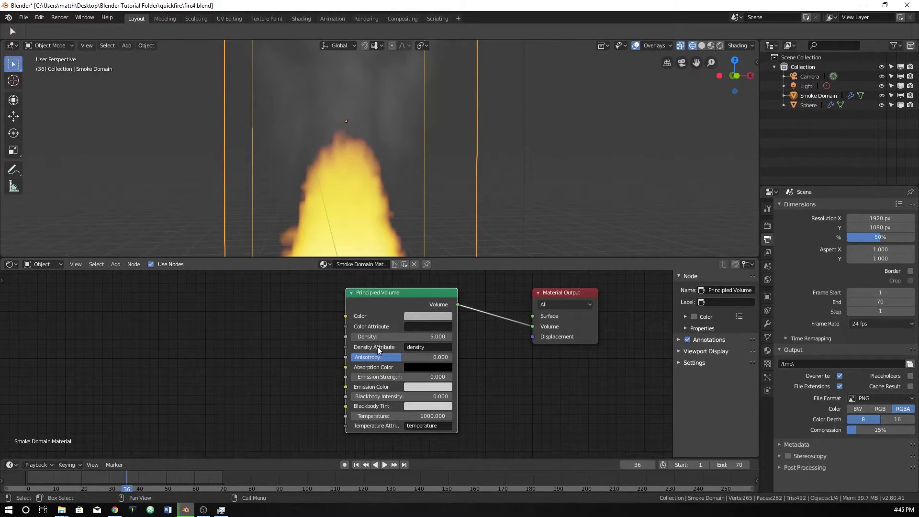
drag(391, 292, 385, 292)
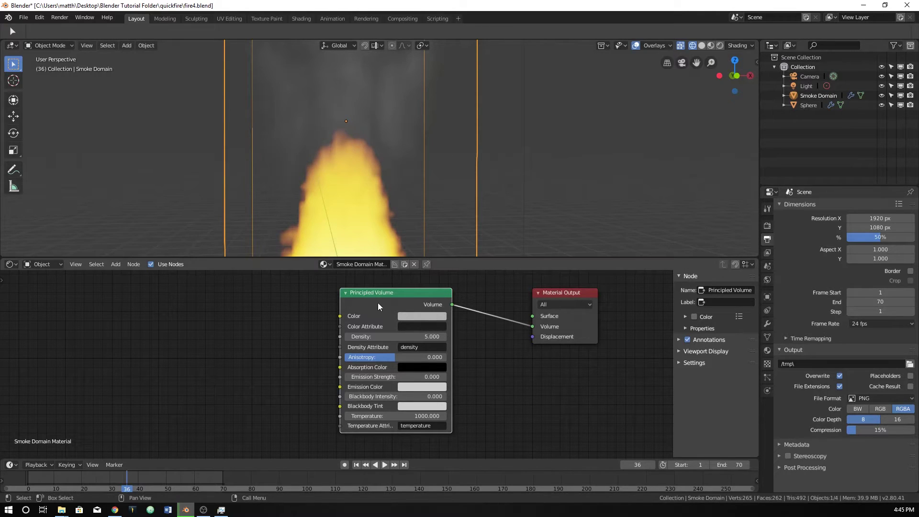
Clear the Principled Volume's Color Attribute field, then open the Shift+A node search.
click(422, 327)
text(flame)
click(409, 314)
click(412, 324)
key(BackSpace)
key(Return)
key(shift+a)
click(235, 348)
Add an Attribute node named 'flame' feeding Principled Volume Color, then play the fire forward.
text(at)
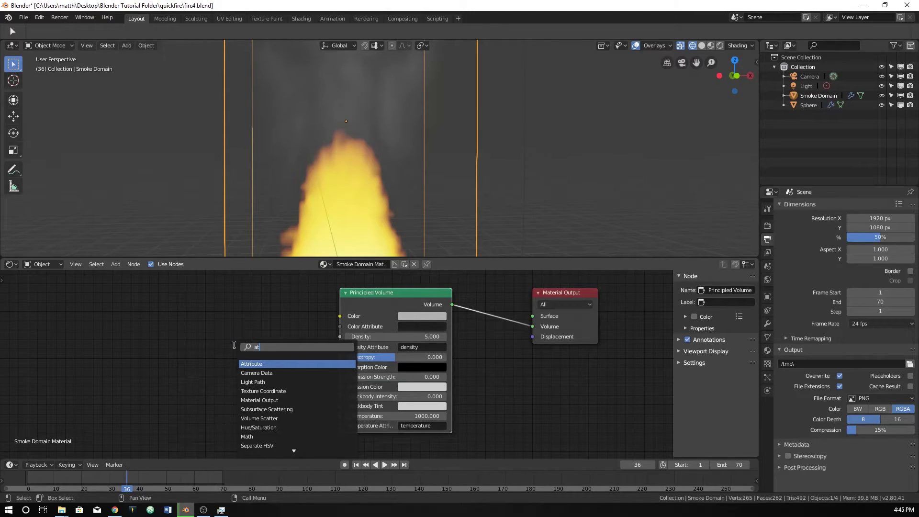
text(tribute)
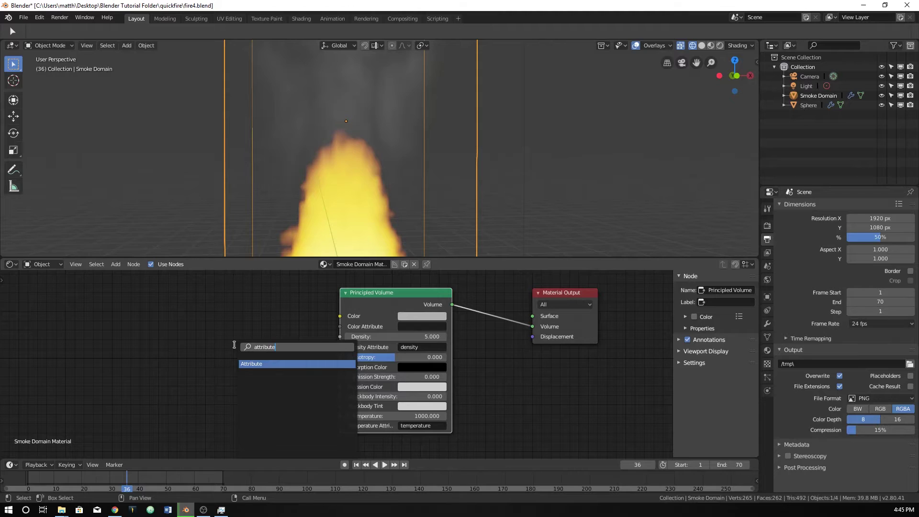
key(Return)
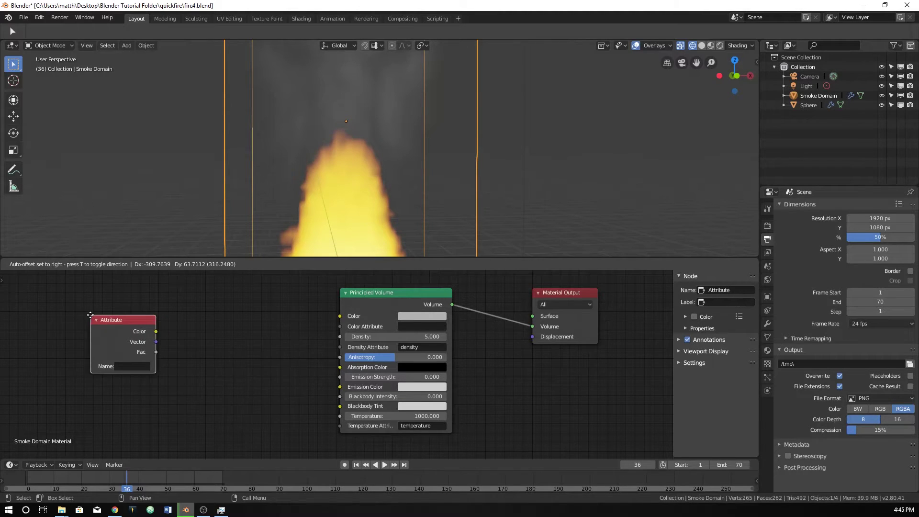
click(78, 313)
drag(143, 329, 339, 316)
click(109, 364)
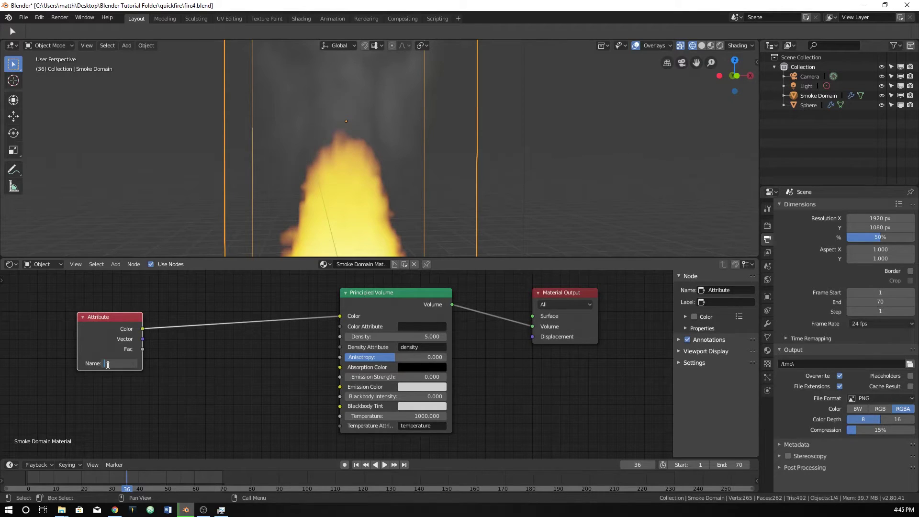
text(flame)
key(Return)
drag(126, 316, 87, 309)
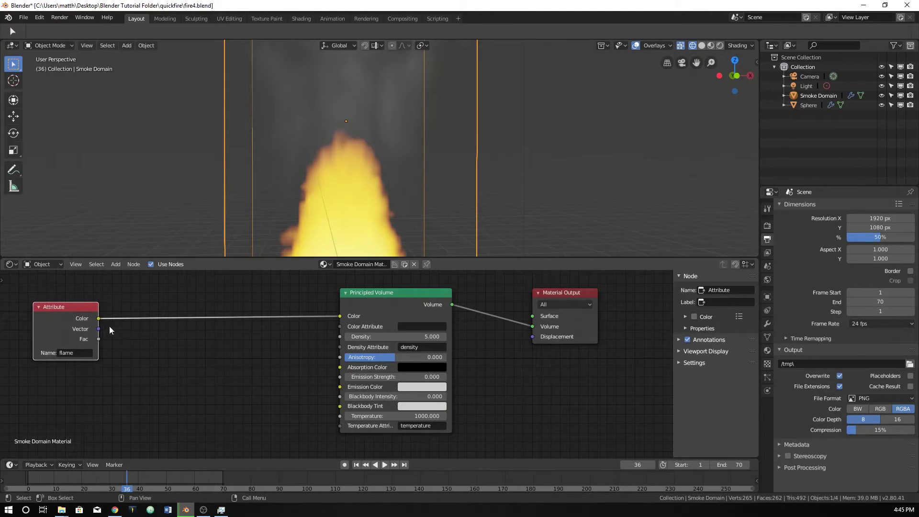
key(space)
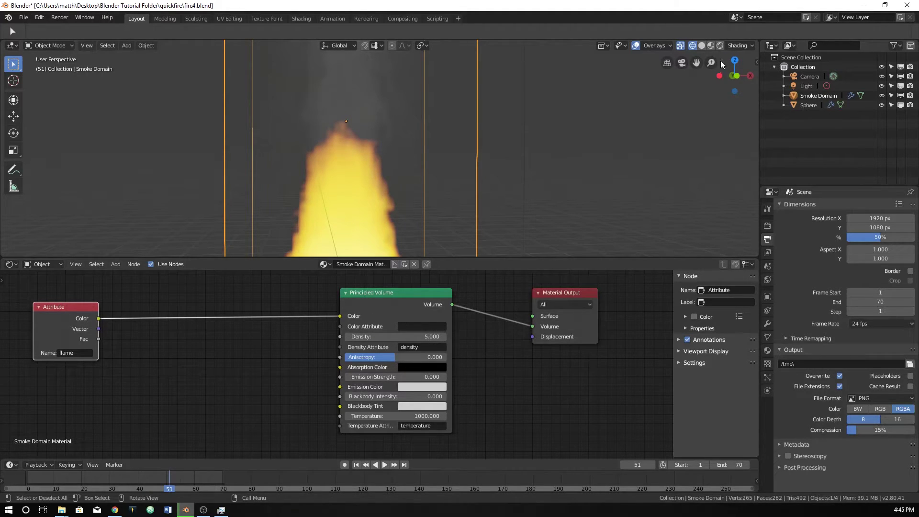
Switch the viewport to Rendered shading and set Cycles viewport samples to 16.
click(721, 45)
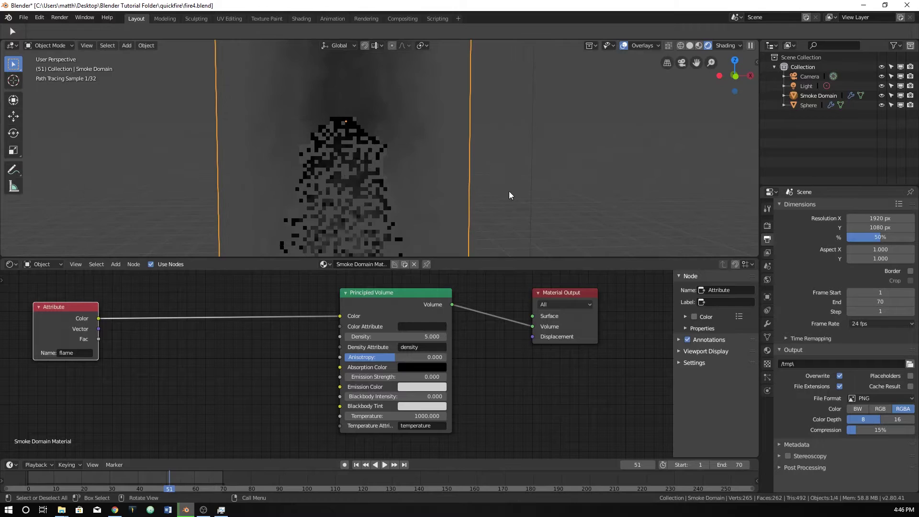
click(768, 226)
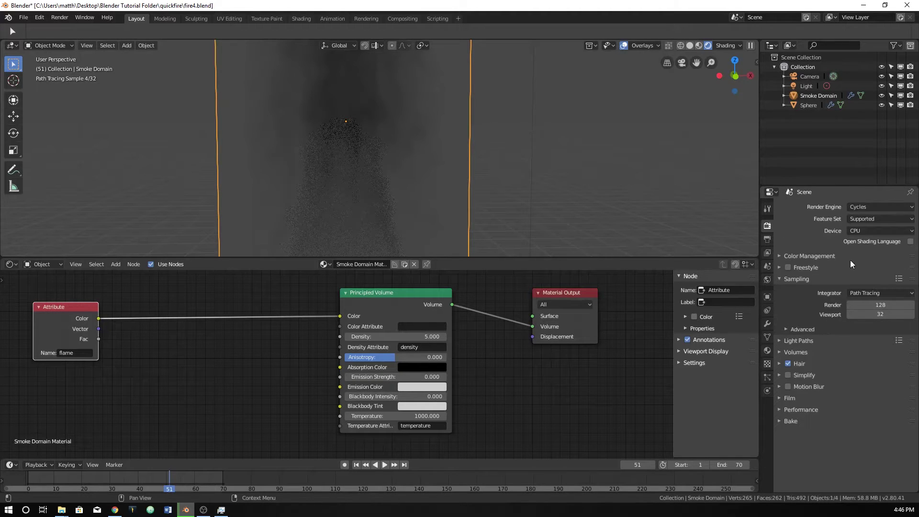
click(876, 313)
text(16)
key(Return)
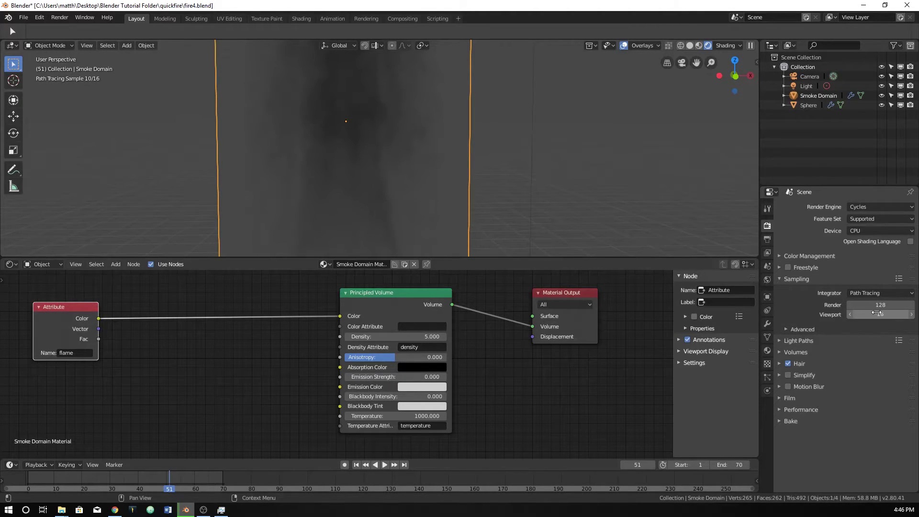
Switch to front orthographic view and reconnect the Attribute Color to the volume's Color.
scroll(371, 200, down, 4)
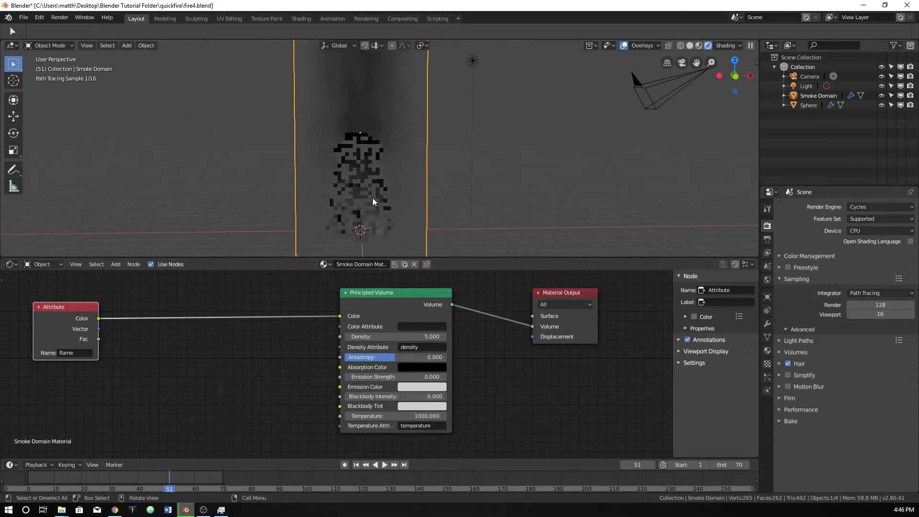
key(KP_7)
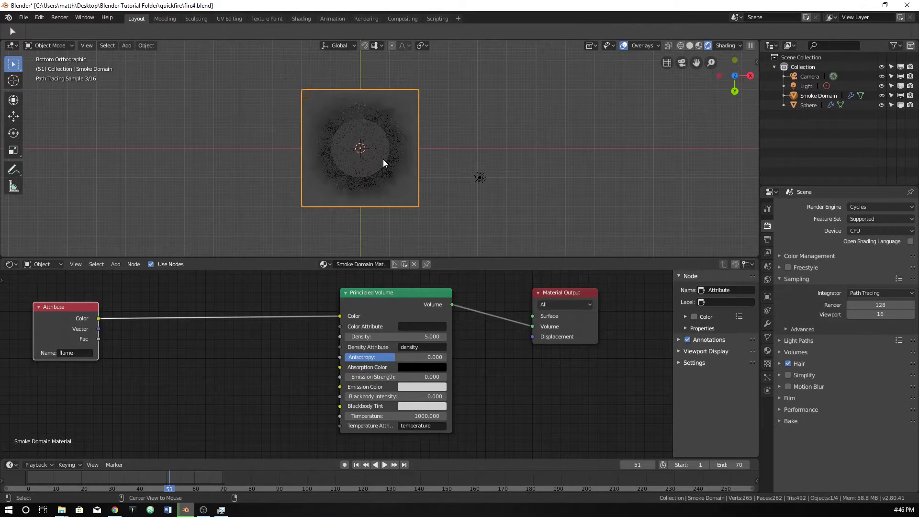
key(KP_1)
scroll(377, 192, up, 4)
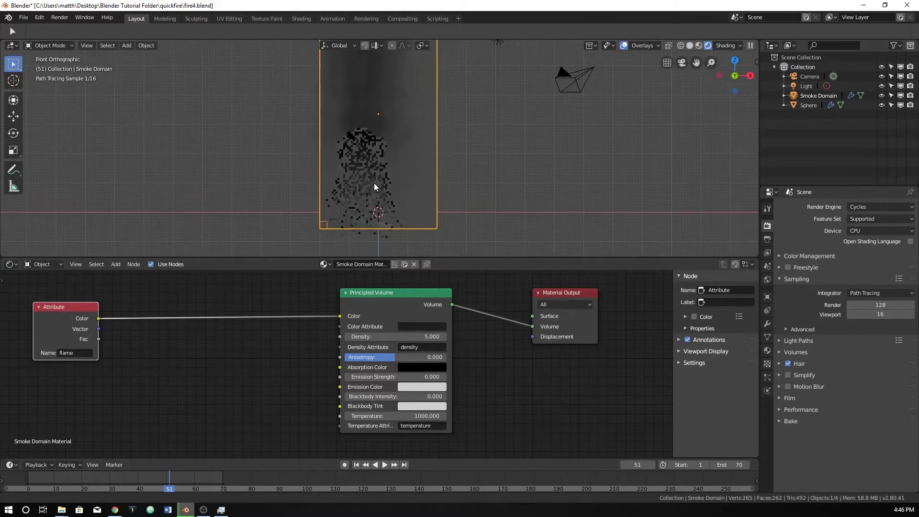
scroll(378, 152, down, 3)
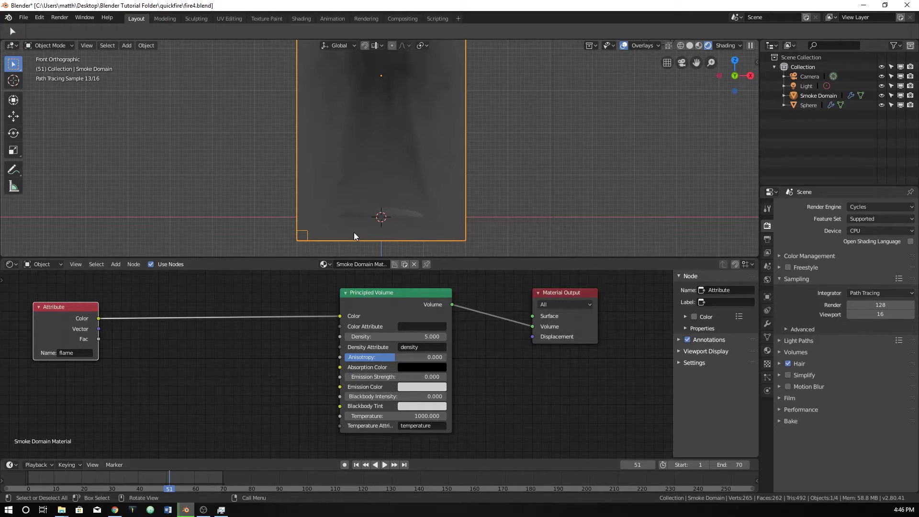
drag(340, 316, 293, 320)
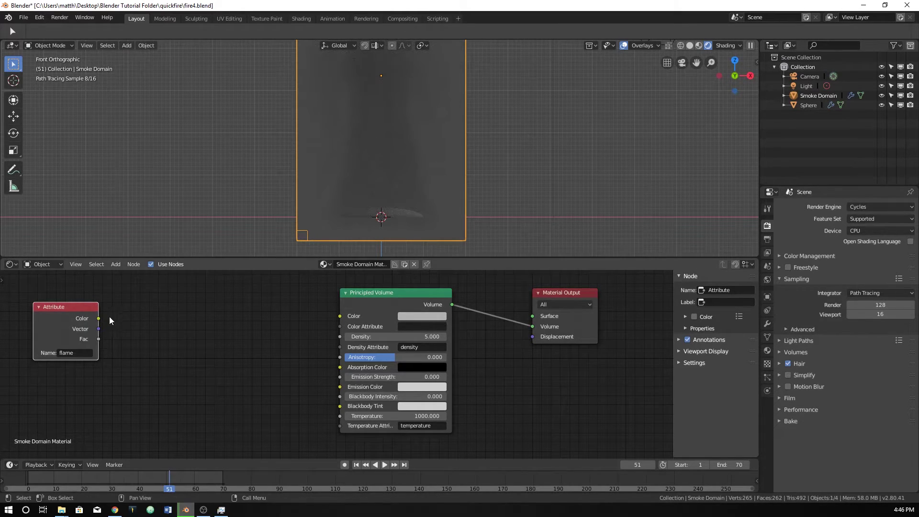
drag(105, 317, 340, 316)
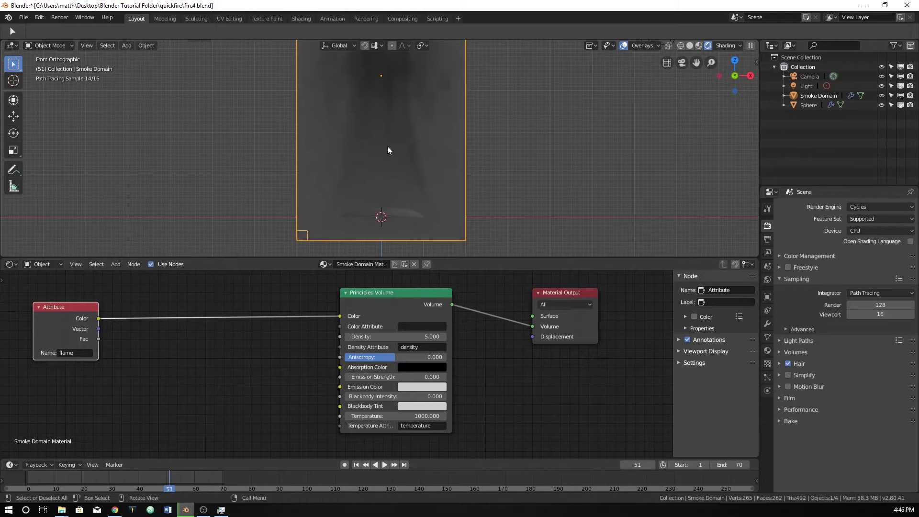
Add a ColorRamp node between the Attribute node and Principled Volume.
key(shift+a)
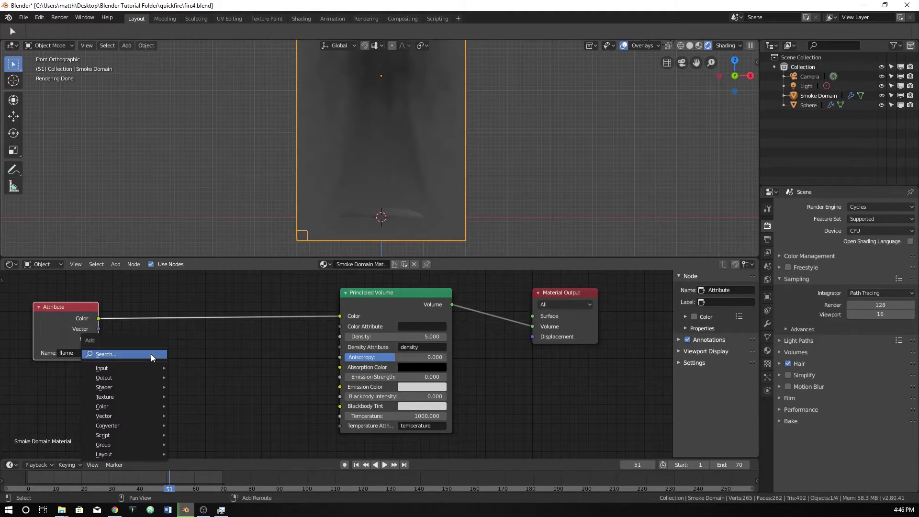
click(151, 354)
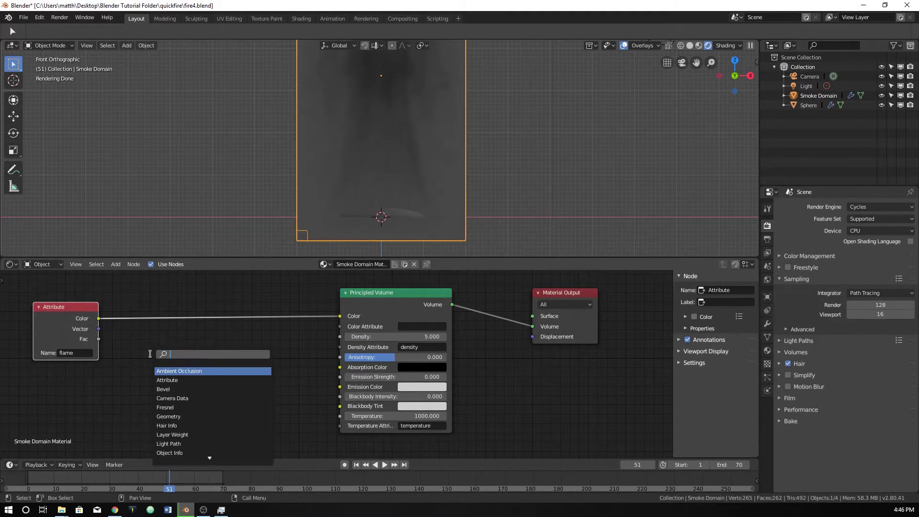
text(ramp)
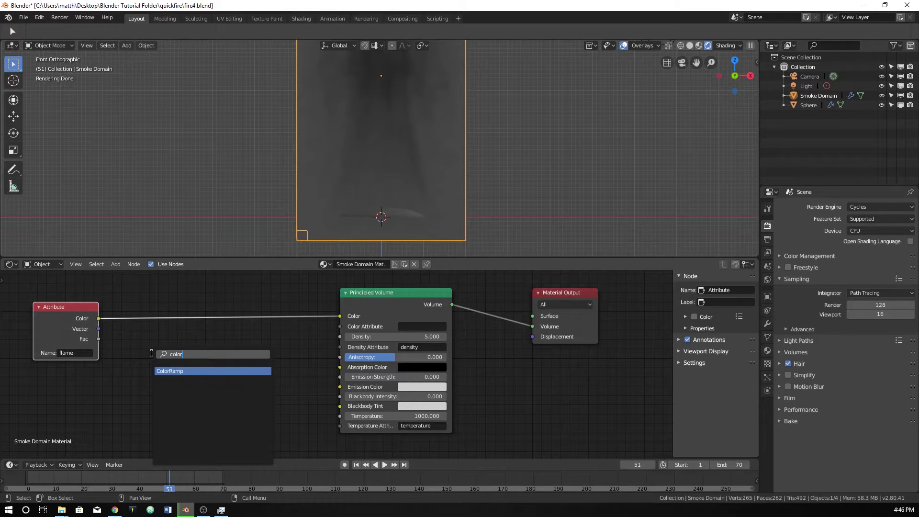
key(Return)
click(174, 286)
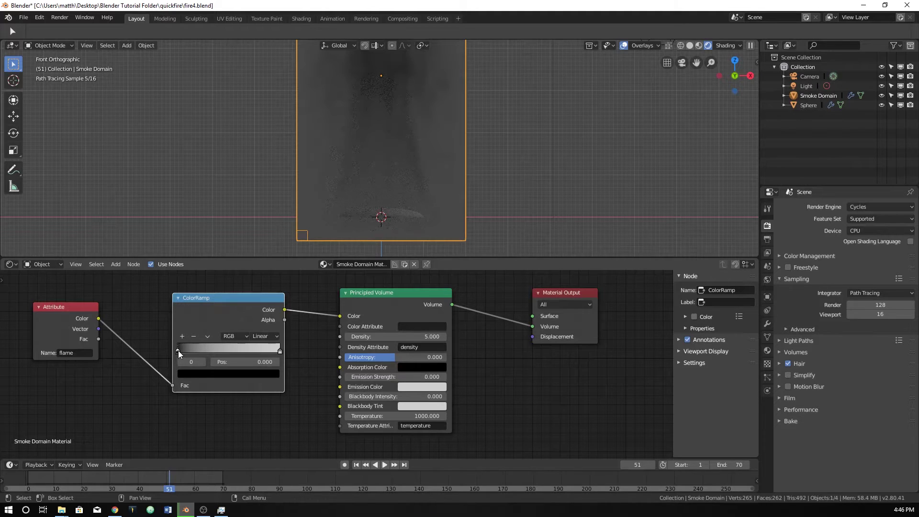
Colour the ramp's first stop pink-red and its last stop near-black purple.
click(194, 374)
drag(225, 282, 216, 288)
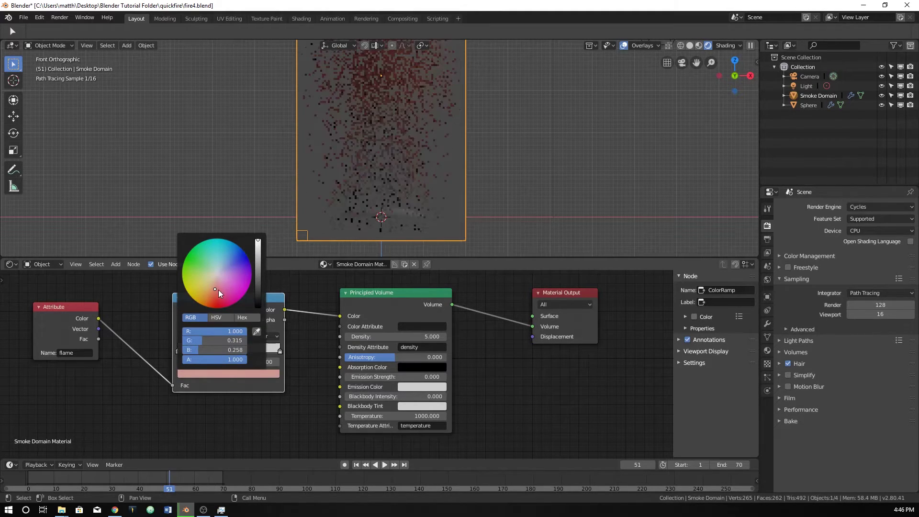
click(280, 352)
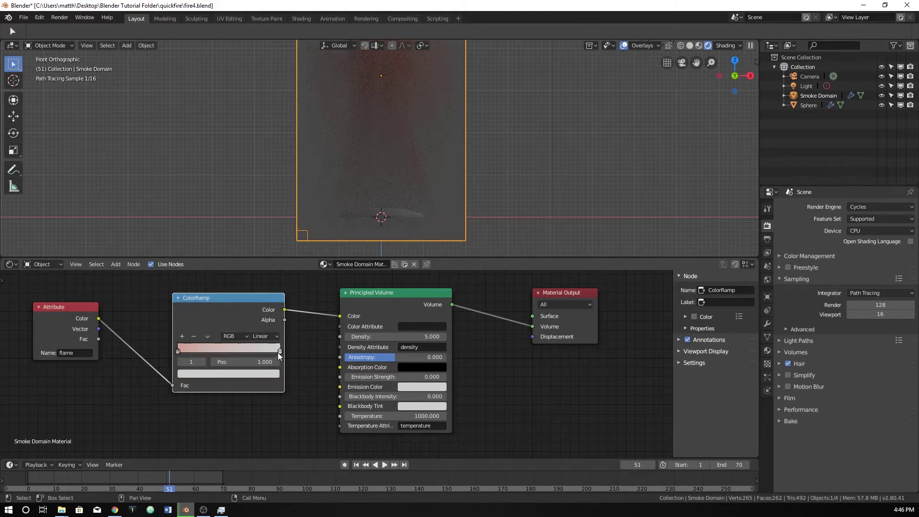
click(262, 373)
click(252, 278)
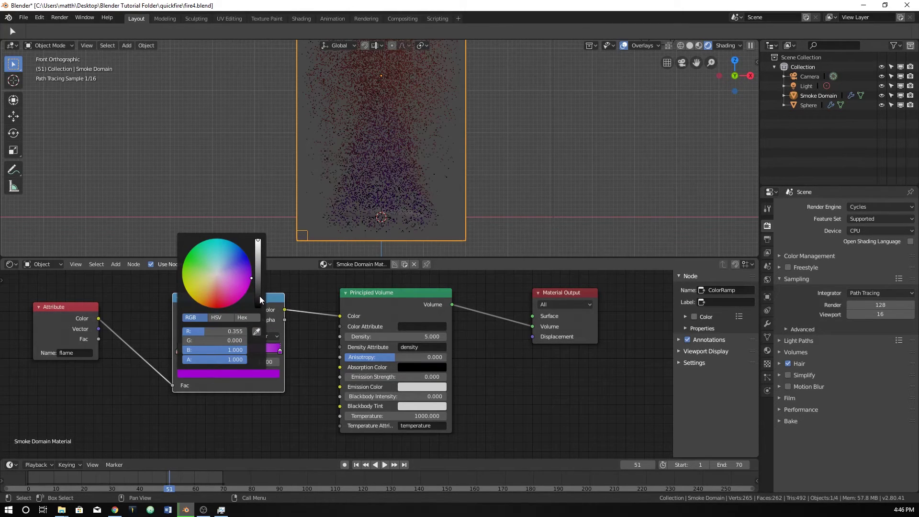
drag(259, 300, 259, 306)
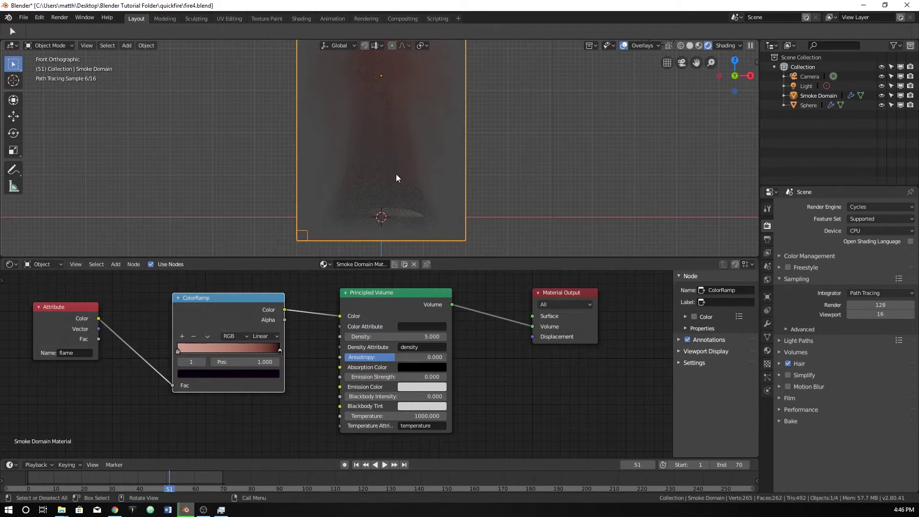
click(177, 352)
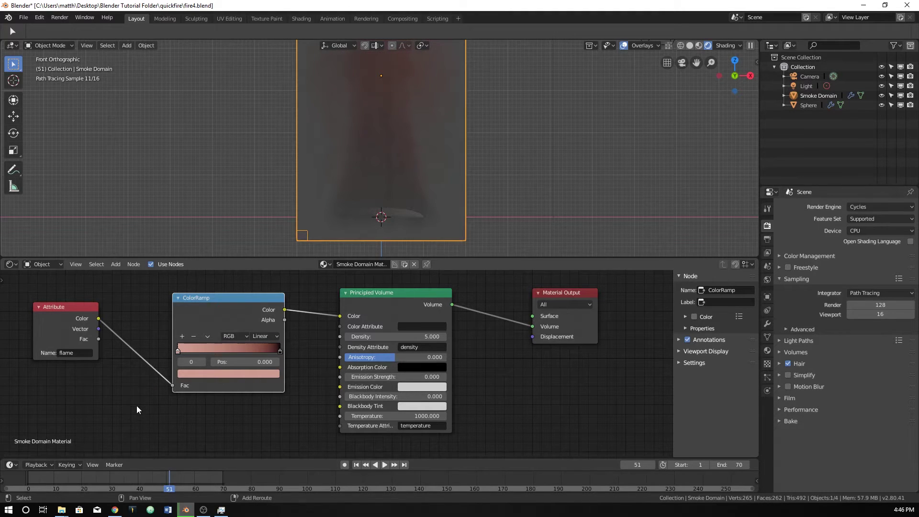
Add an Invert node between the flame Attribute and the ColorRamp, then rearrange the nodes.
key(shift+a)
click(132, 390)
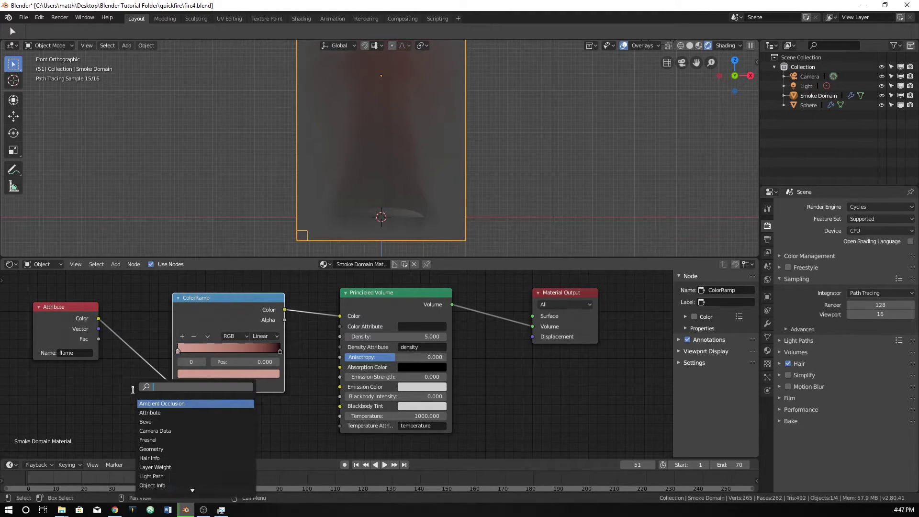
text(invert)
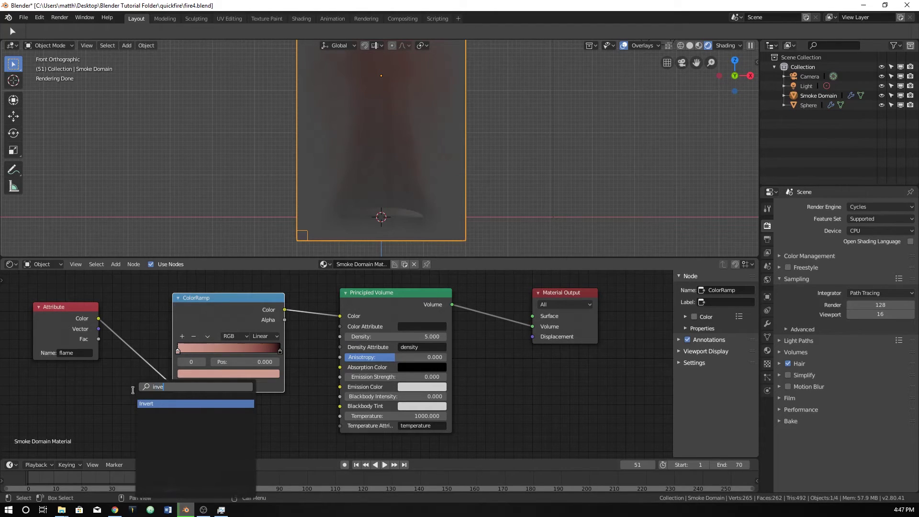
key(Return)
click(130, 337)
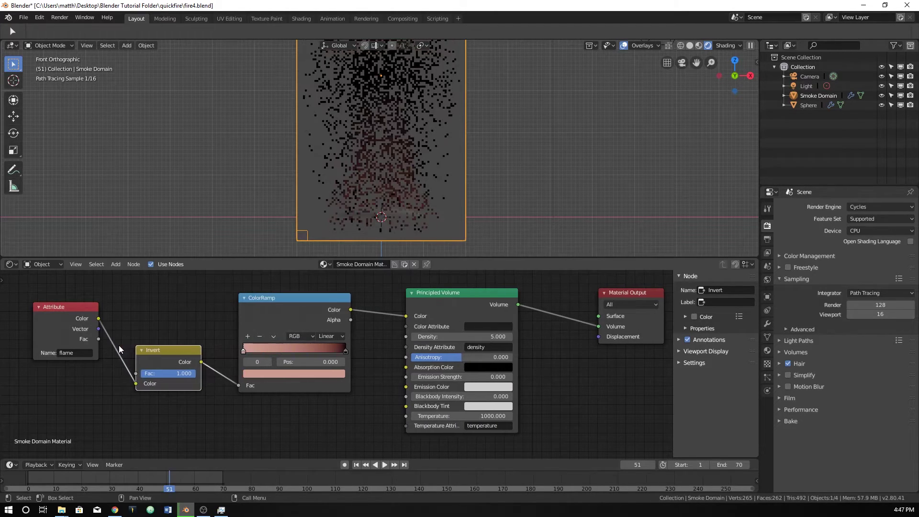
drag(73, 307, 67, 324)
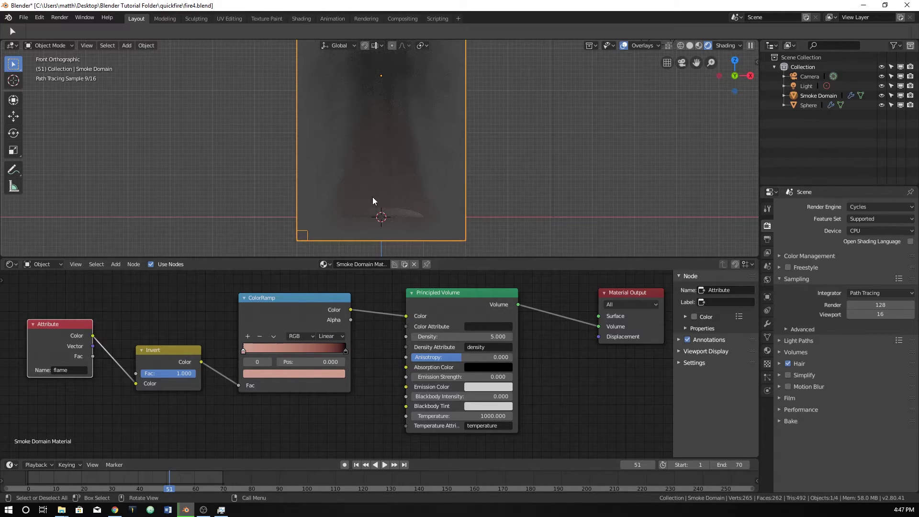
middle_drag(369, 360, 357, 358)
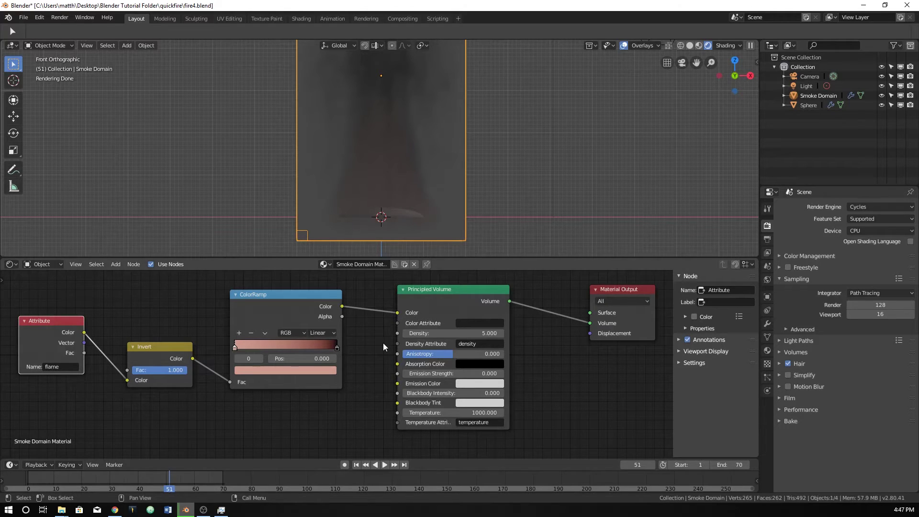
Feed the ColorRamp colour into Emission Color and drive Emission Strength from the Attribute Fac.
middle_drag(383, 342, 378, 337)
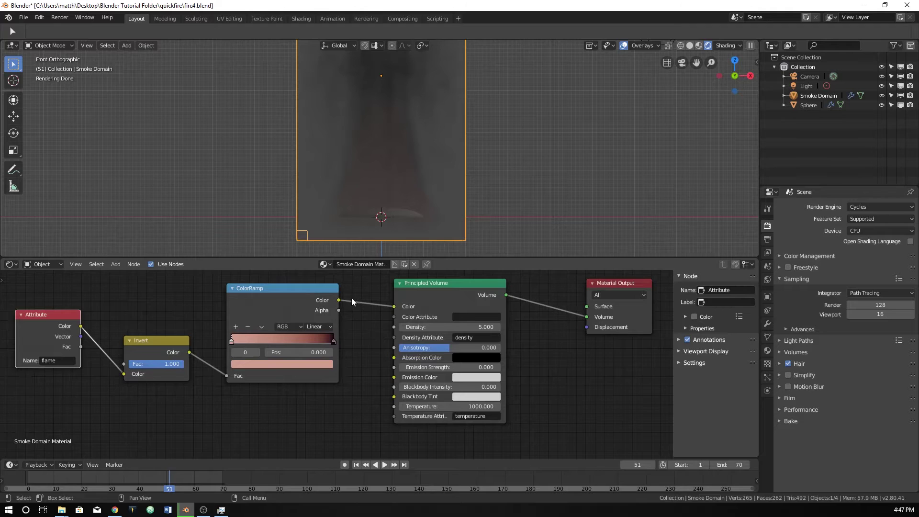
mouse_move(338, 301)
mouse_down()
mouse_move(366, 335)
mouse_move(367, 357)
mouse_move(397, 378)
mouse_up()
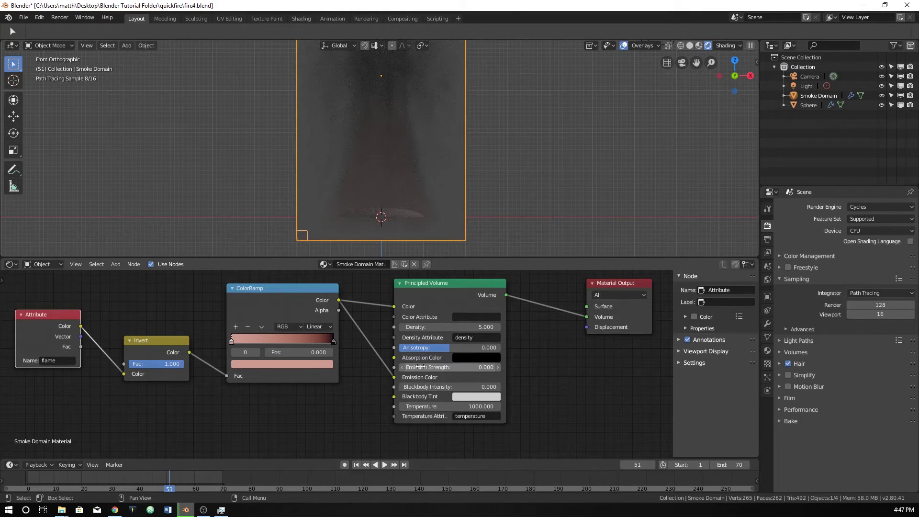
drag(419, 366, 448, 367)
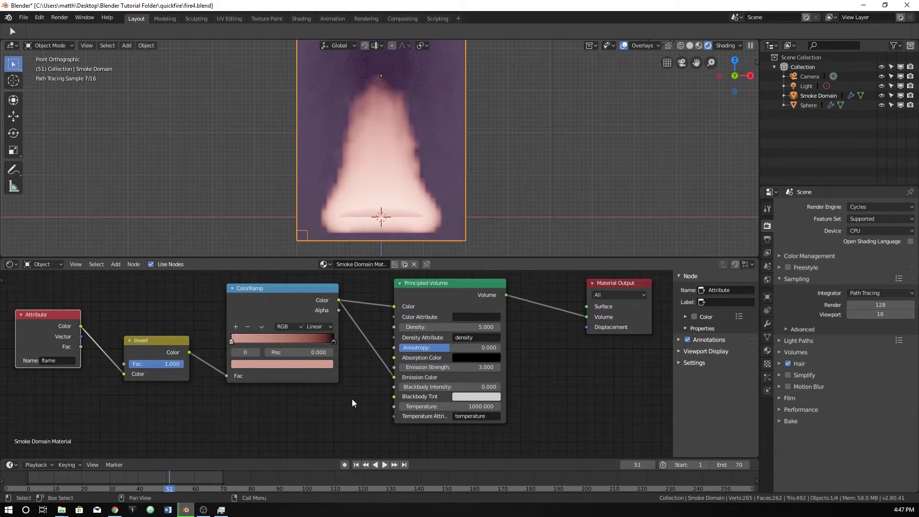
drag(81, 347, 394, 368)
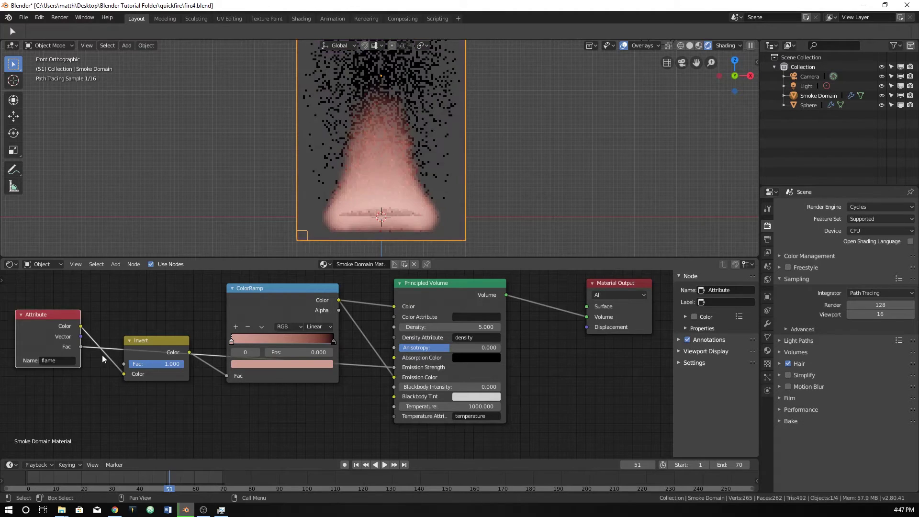
drag(64, 313, 56, 368)
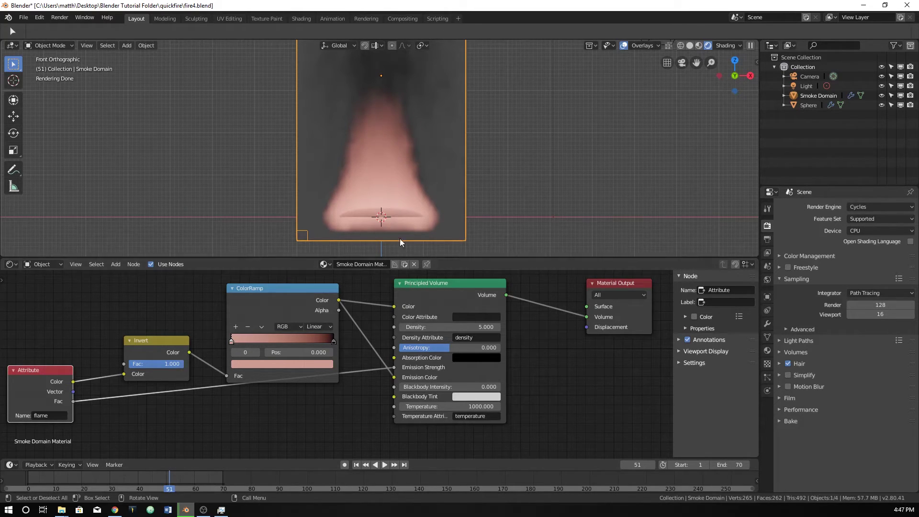
Insert a Math node onto the Fac→Emission Strength link.
key(shift+a)
mouse_move(300, 406)
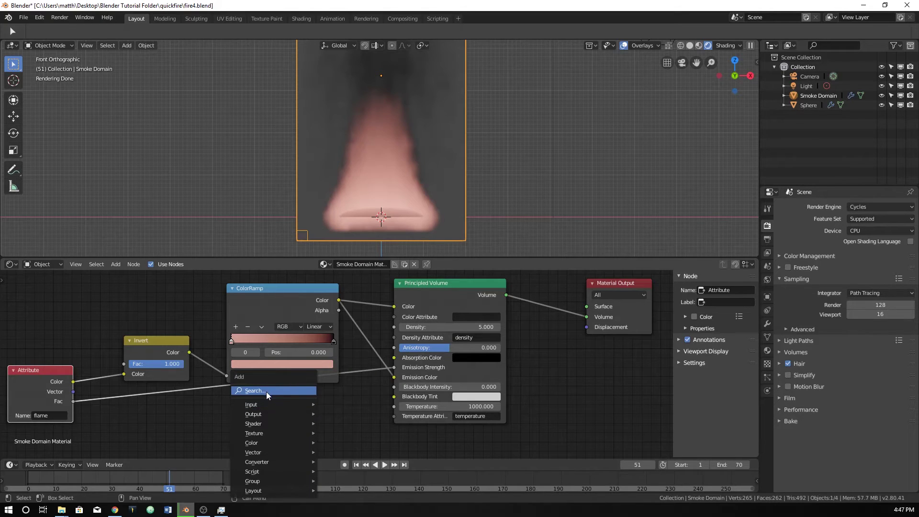
click(266, 391)
text(mat)
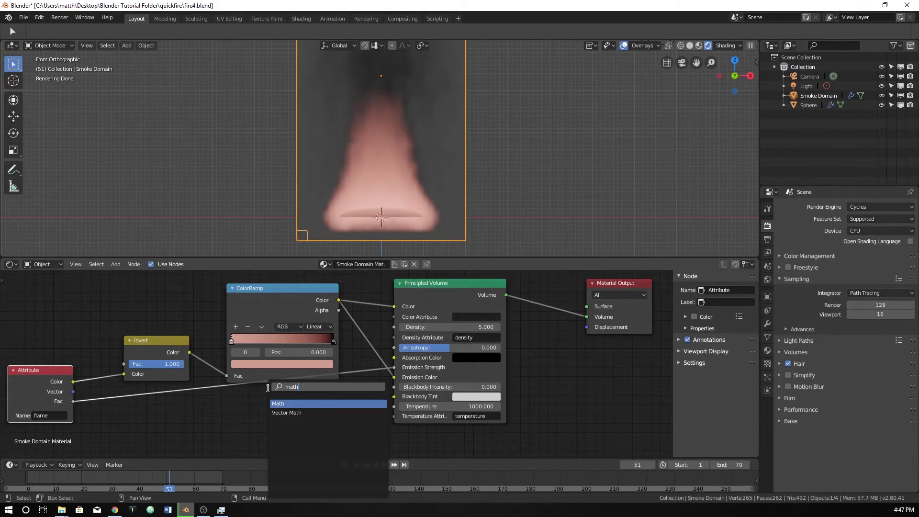
key(Down)
key(Return)
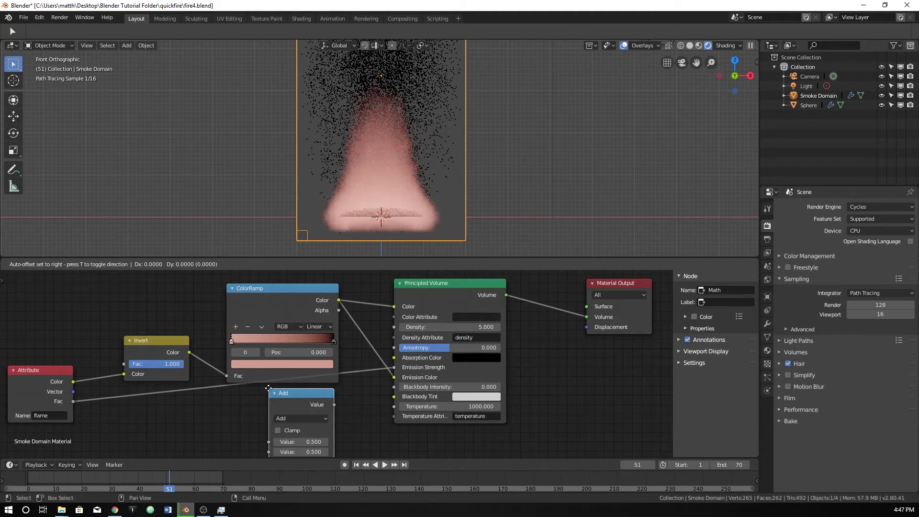
click(193, 386)
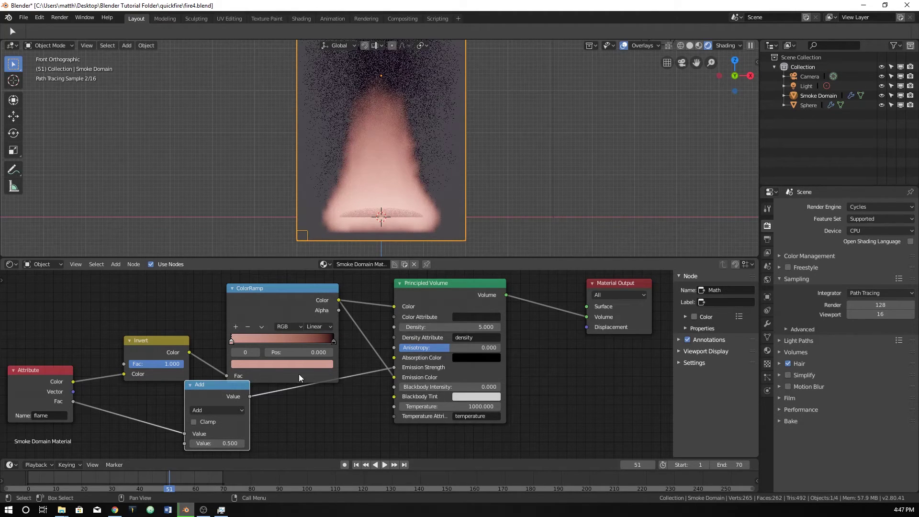
Move the Attribute node up and switch the Math node to Multiply.
drag(60, 367, 62, 338)
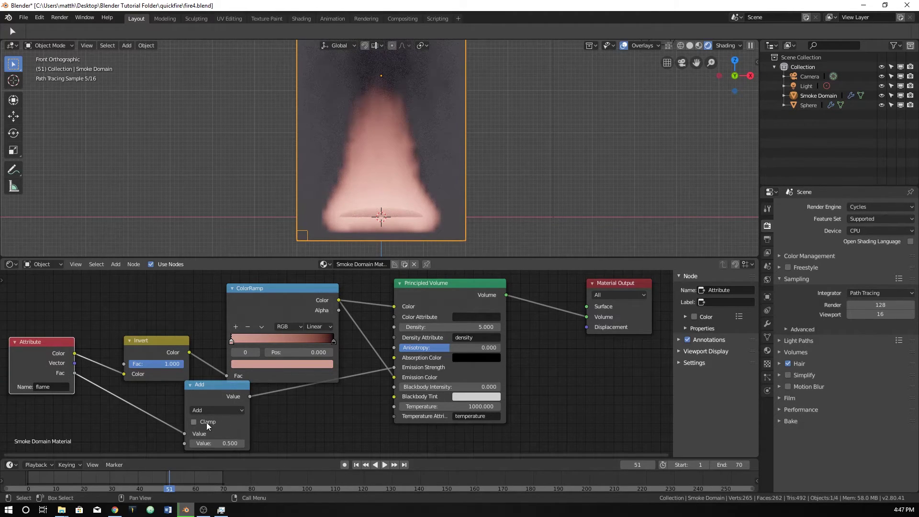
click(223, 408)
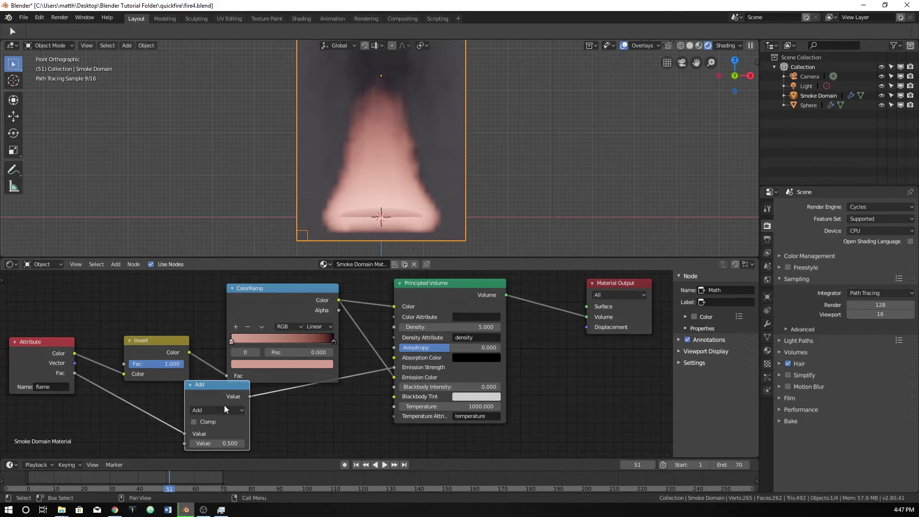
click(223, 408)
click(211, 378)
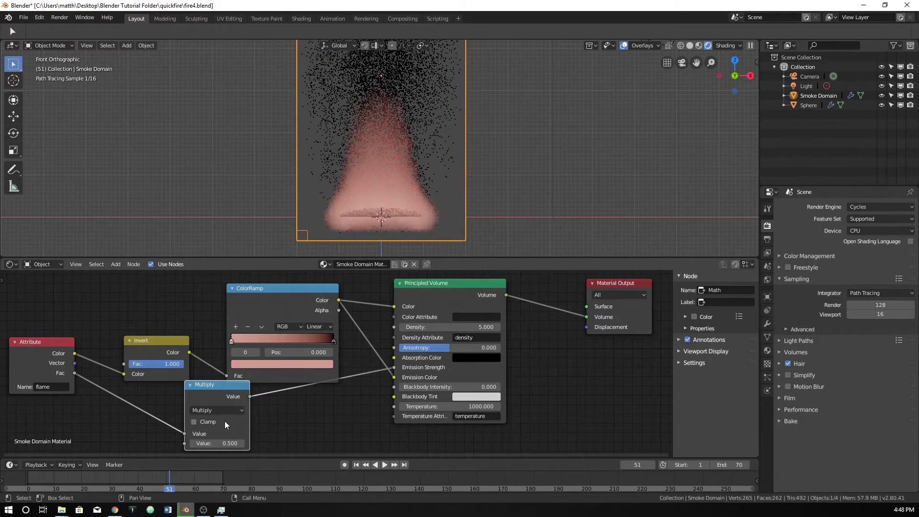
Set the Multiply value to 5, briefly trying 0.1 before restoring 5.
click(62, 374)
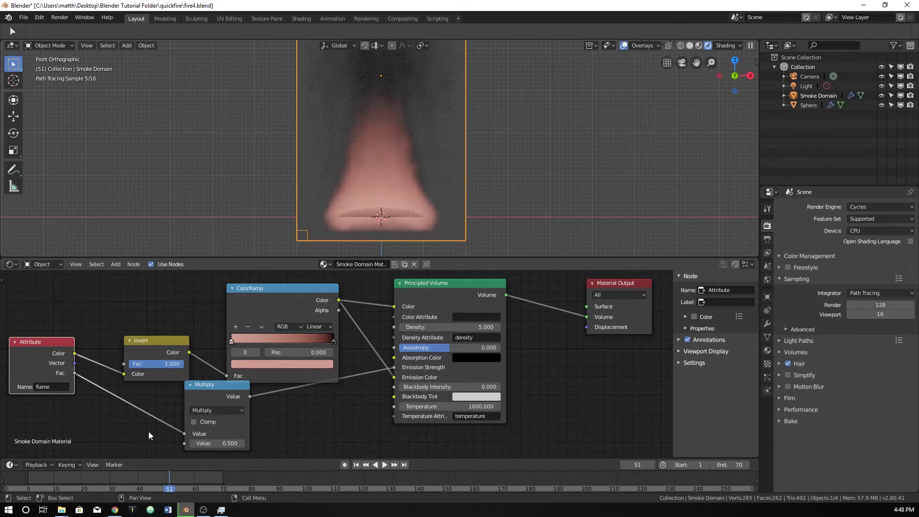
click(212, 443)
text(5)
key(Return)
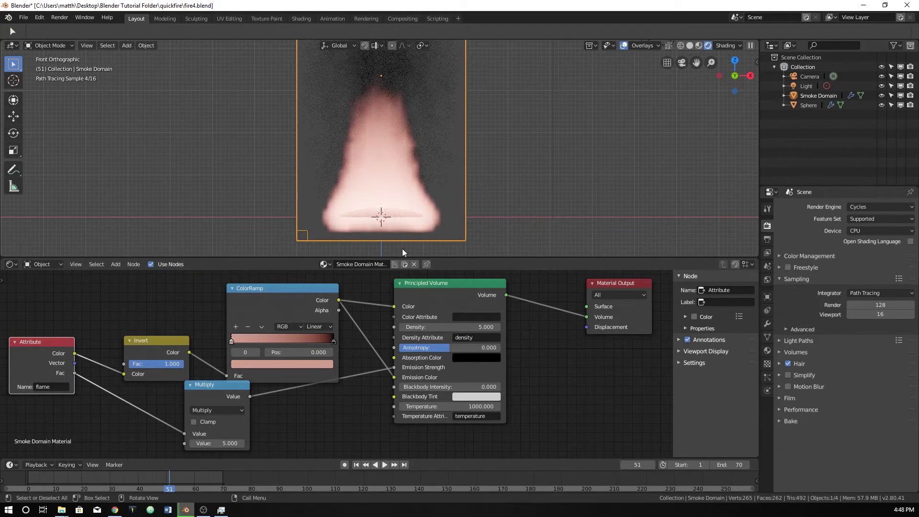
drag(221, 440, 221, 442)
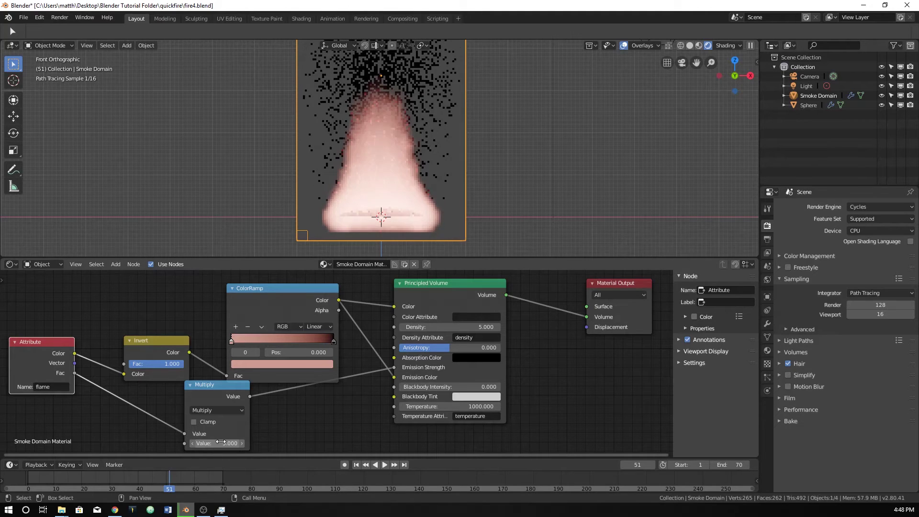
scroll(221, 441, left, 10)
scroll(383, 427, right, 3)
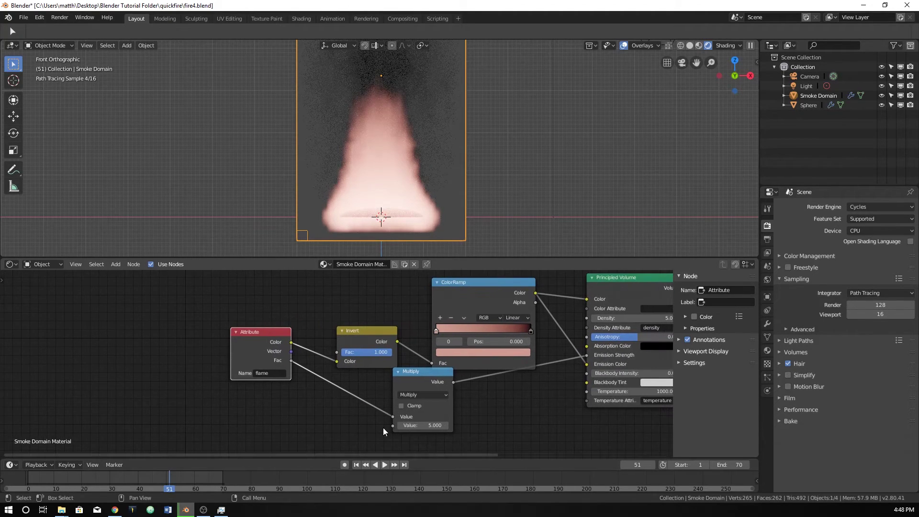
click(417, 425)
text(0.1)
key(Return)
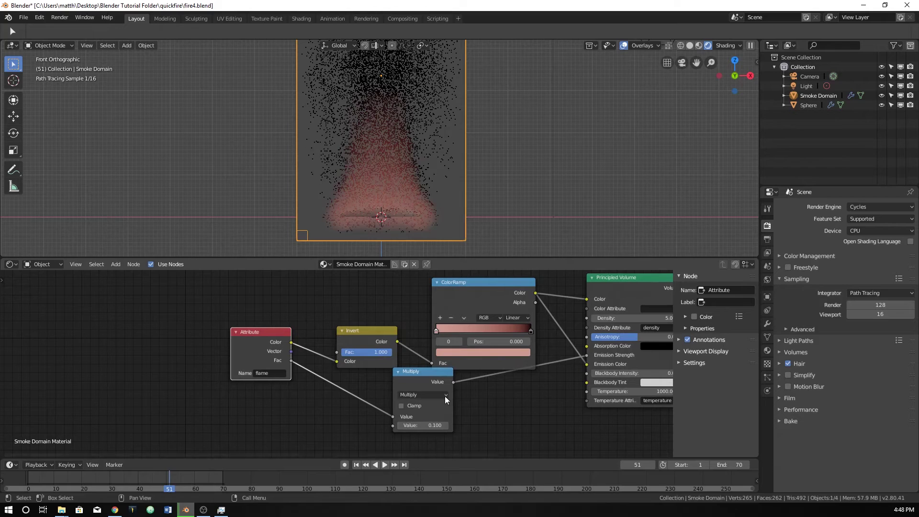
click(419, 425)
text(5)
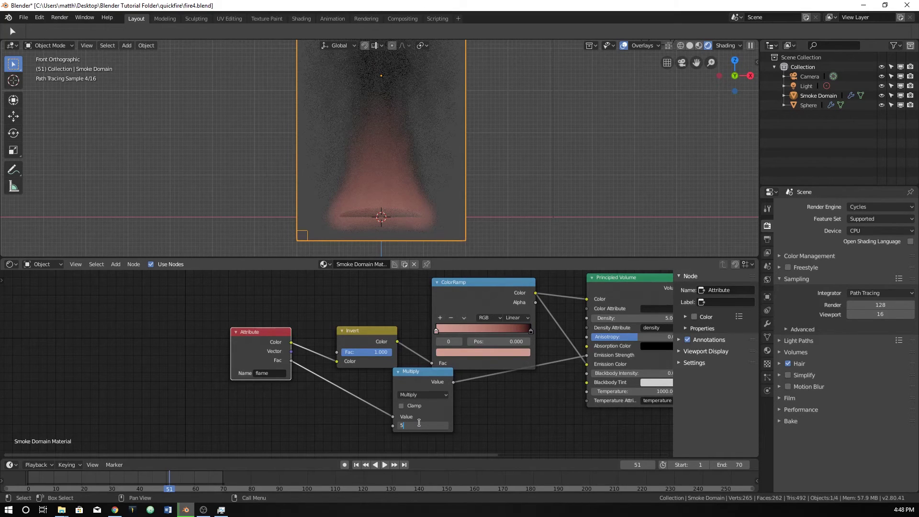
key(Return)
Render frame 51 of the brightened pink flame in Cycles.
middle_drag(482, 431, 352, 417)
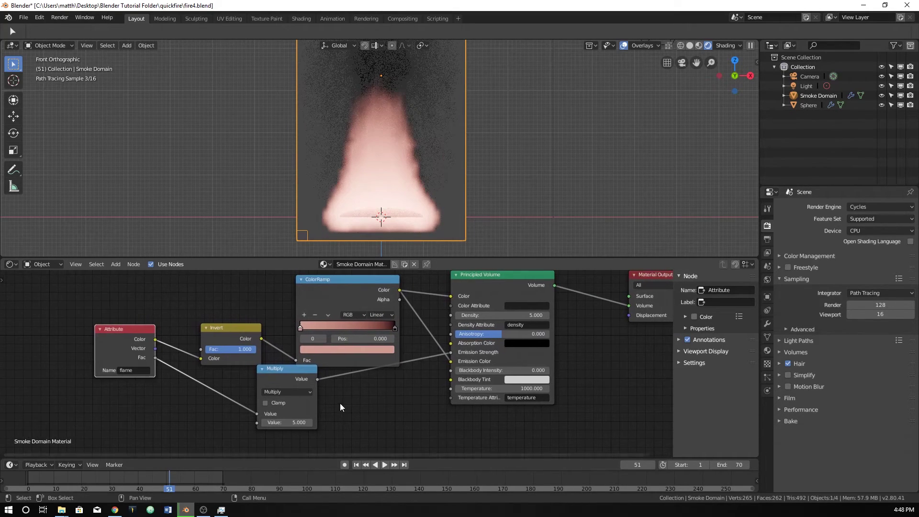
key(F12)
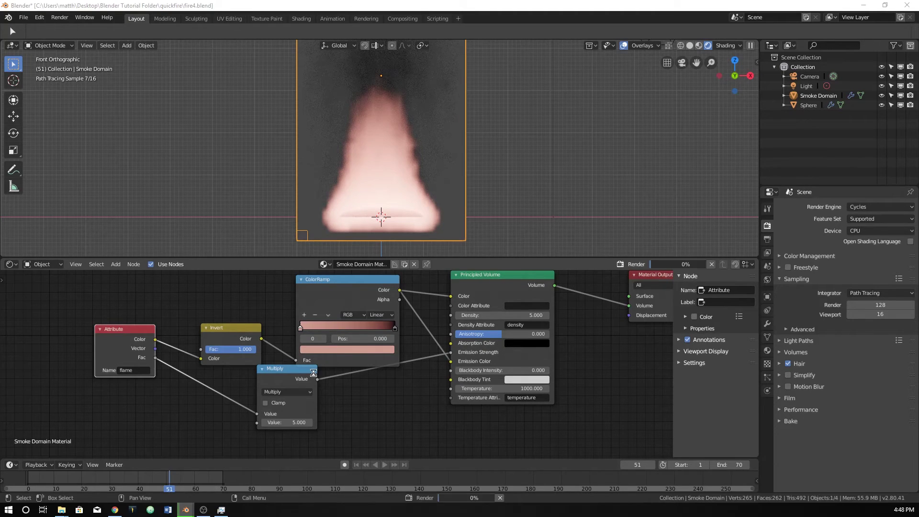